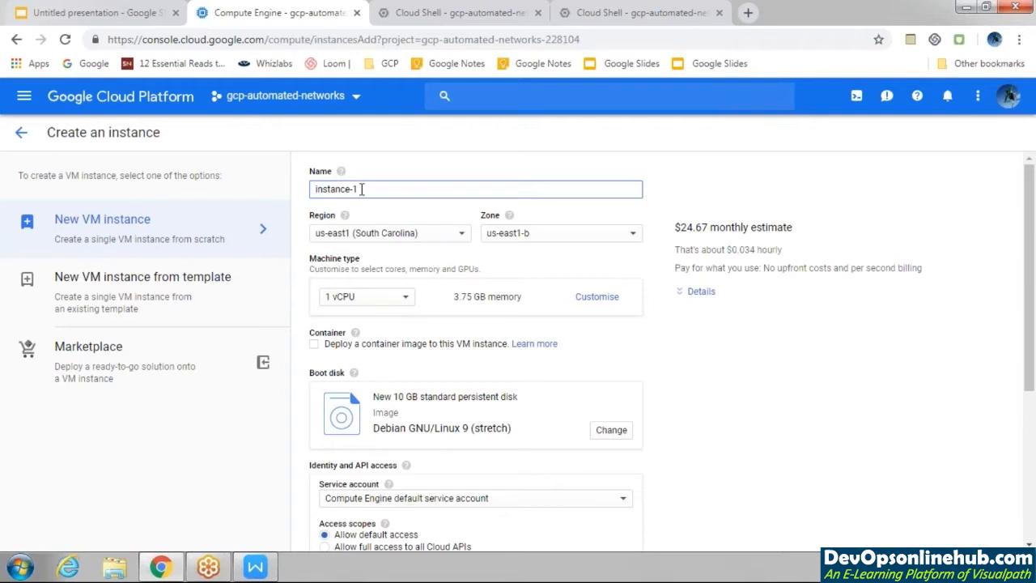
- Look through the available regions and zones, keeping us-east1-b as the instance's zone
click(455, 243)
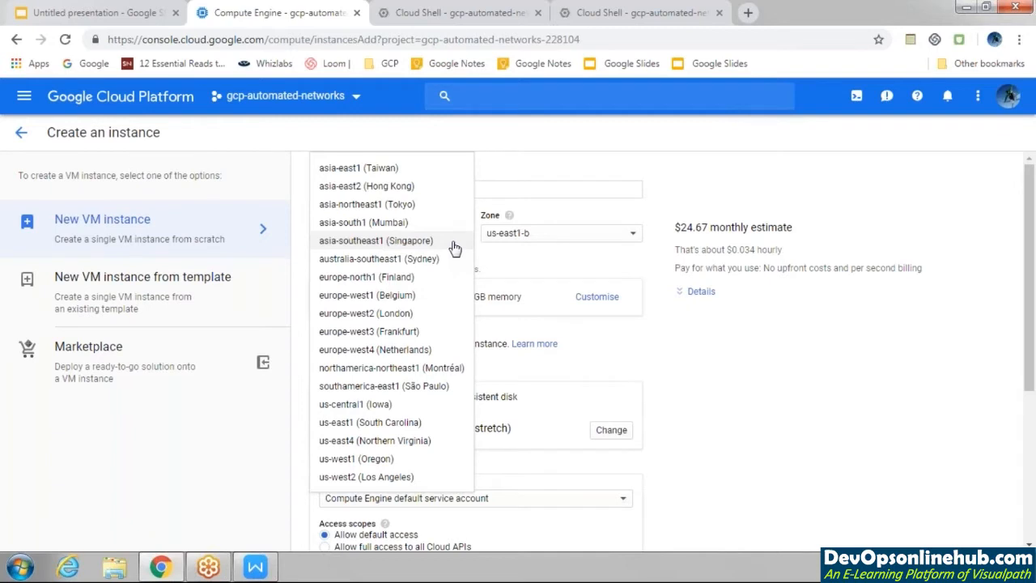
click(621, 243)
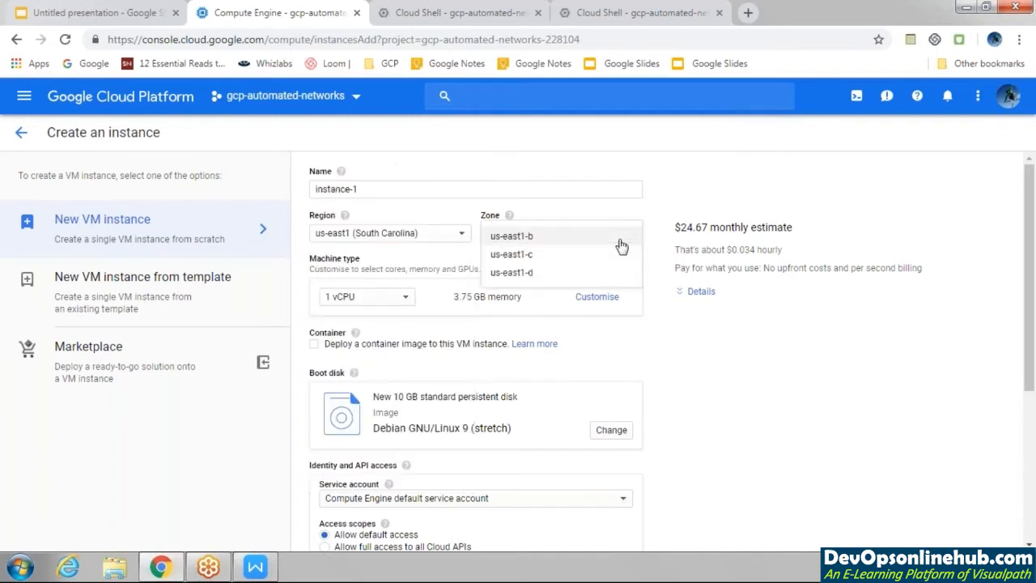
click(619, 236)
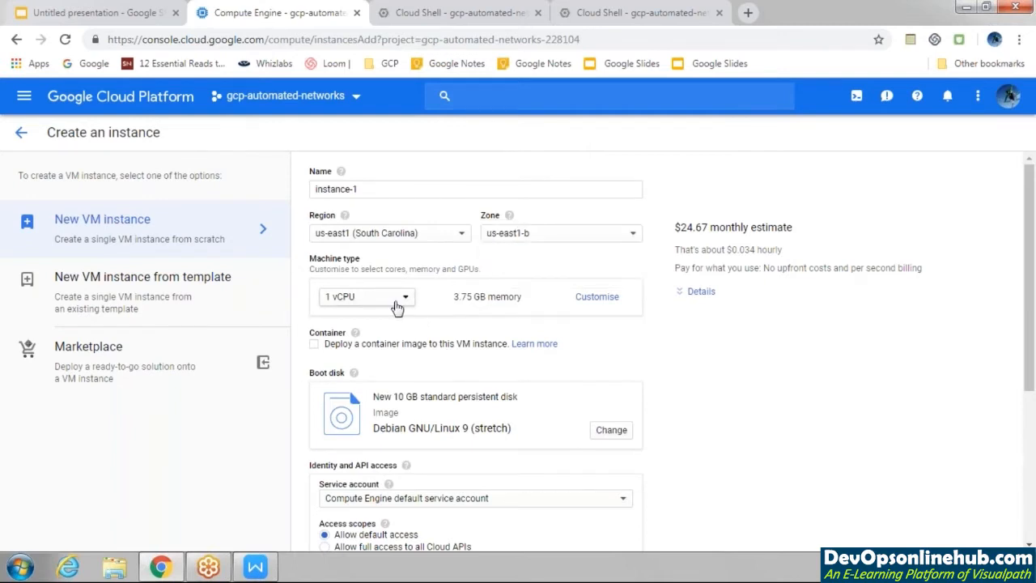
- Examine the available machine types, from the shared-core and standard options to the ultramem ones
click(396, 299)
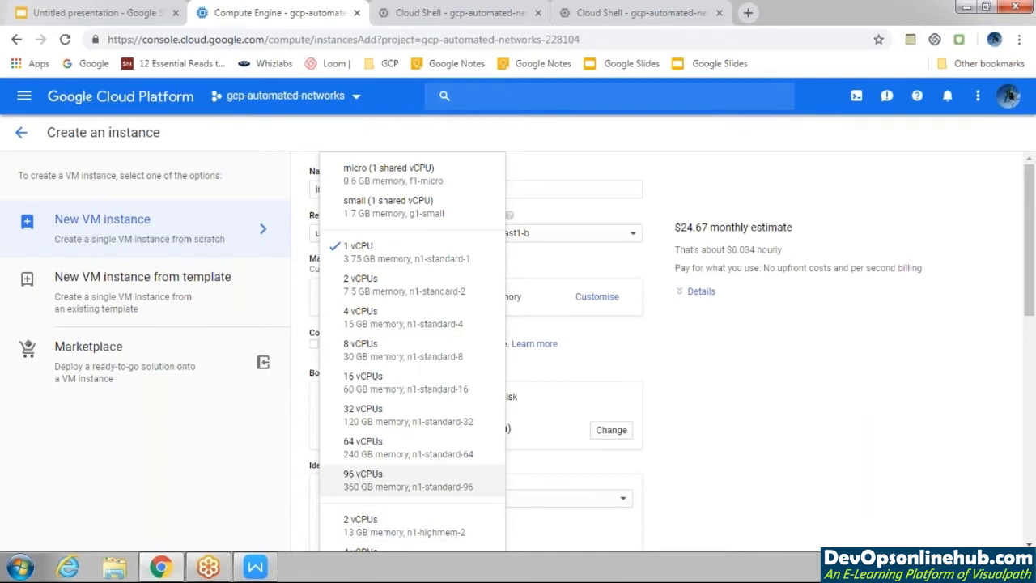
scroll(412, 348, down, 5)
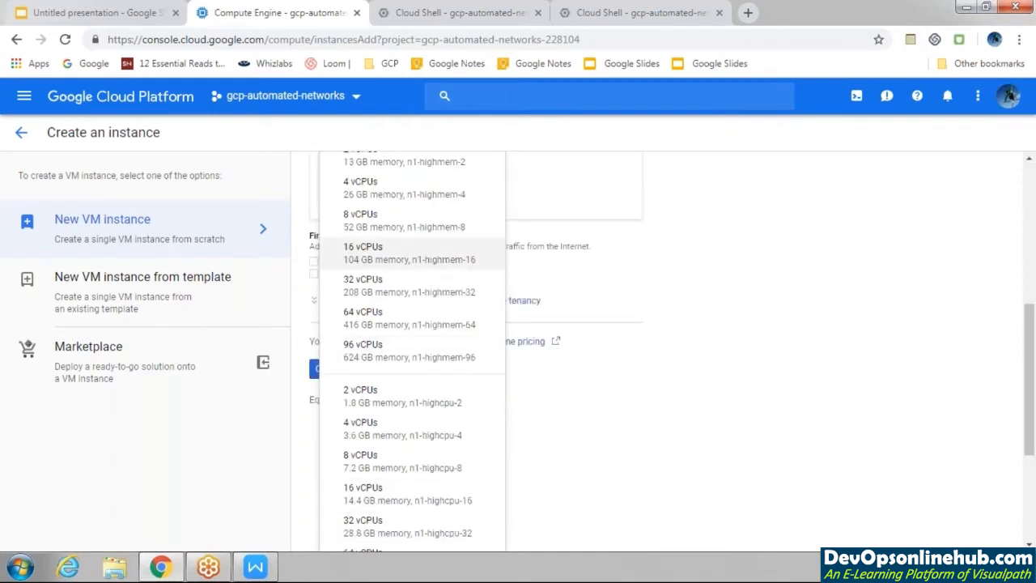
scroll(412, 332, down, 3)
scroll(412, 332, up, 3)
scroll(413, 220, up, 3)
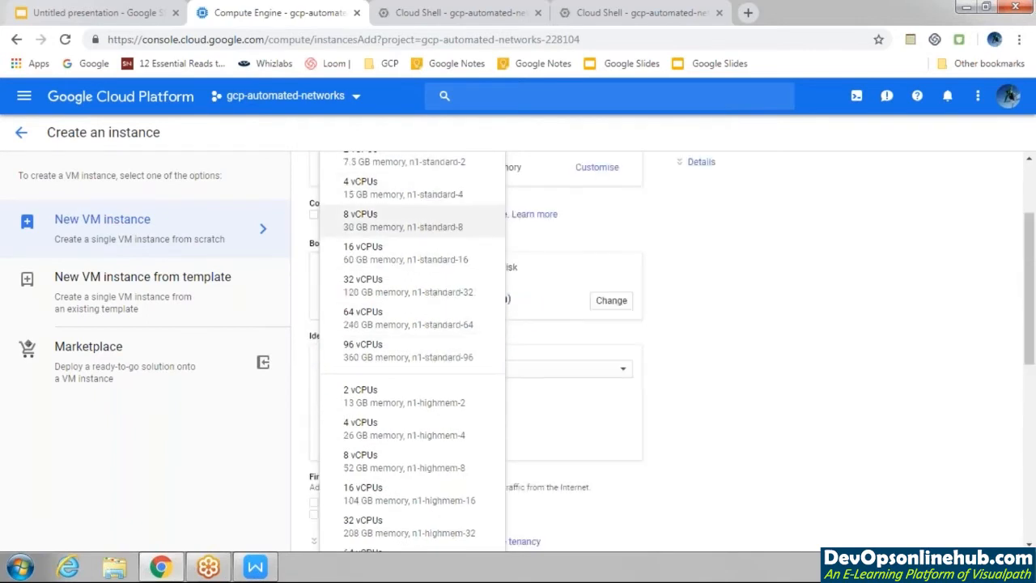
scroll(412, 242, down, 5)
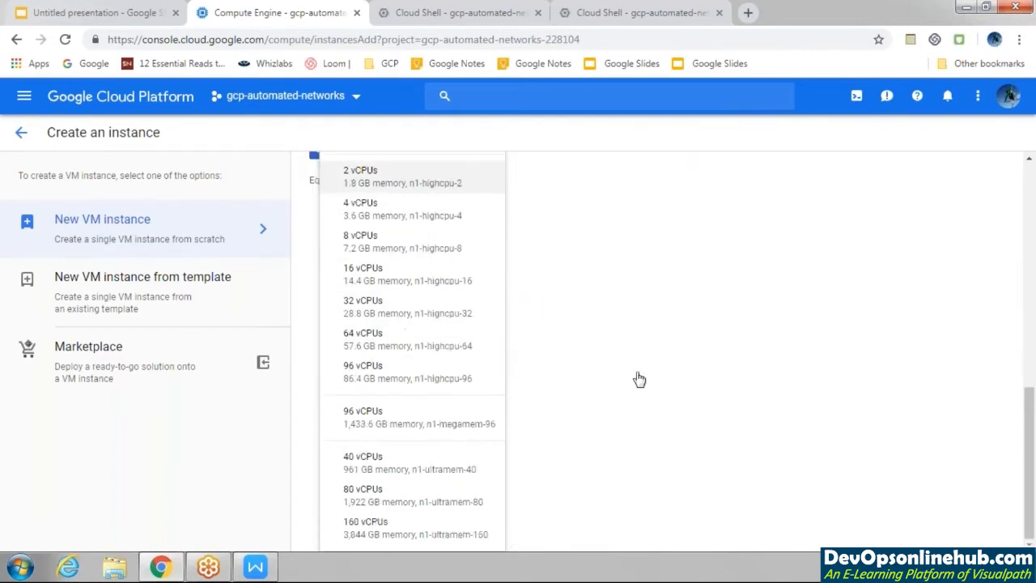
click(724, 304)
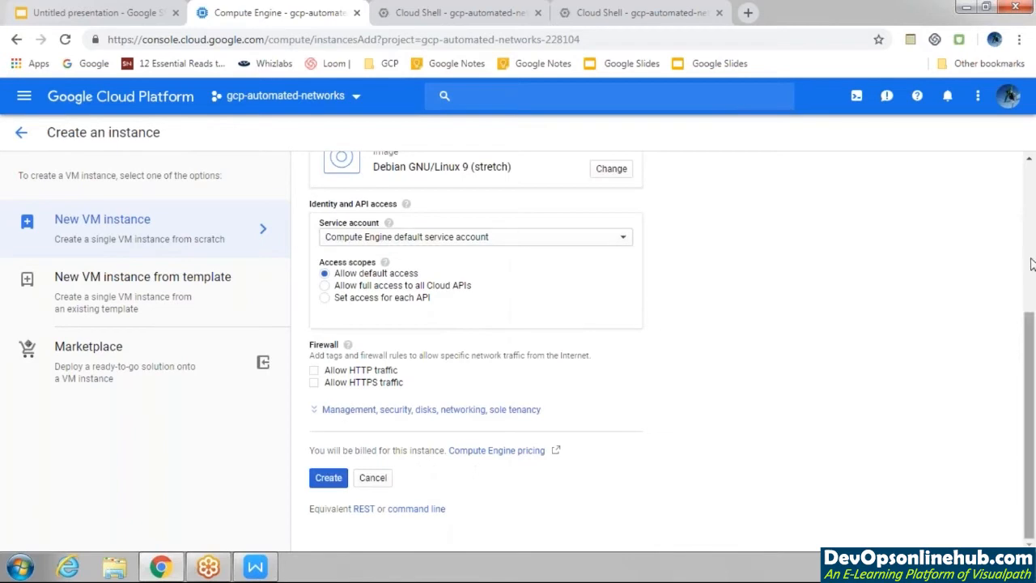
- Set the instance's machine type to 2 vCPUs with 7.5 GB memory (n1-standard-2)
scroll(1031, 264, up, 3)
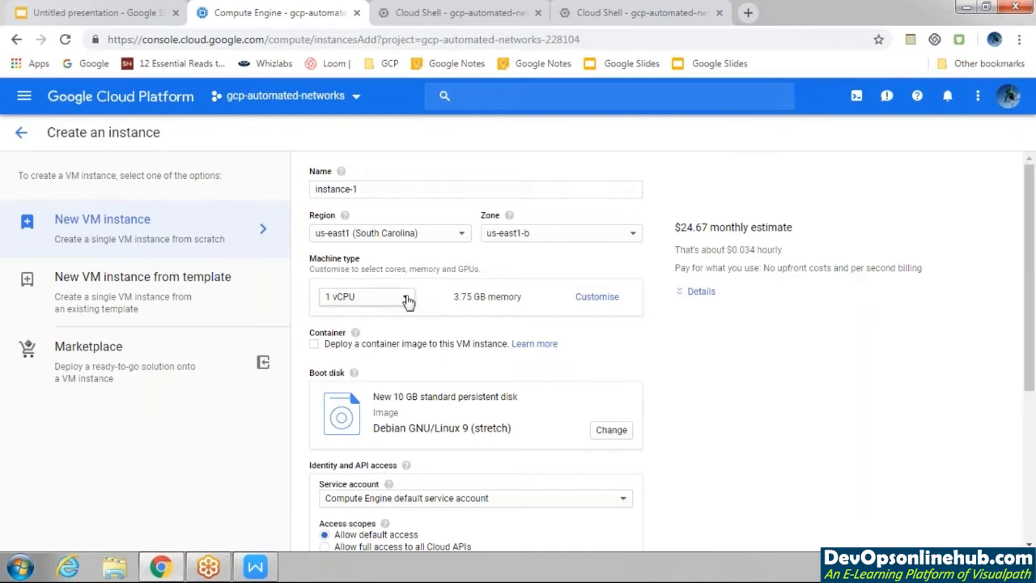
click(408, 300)
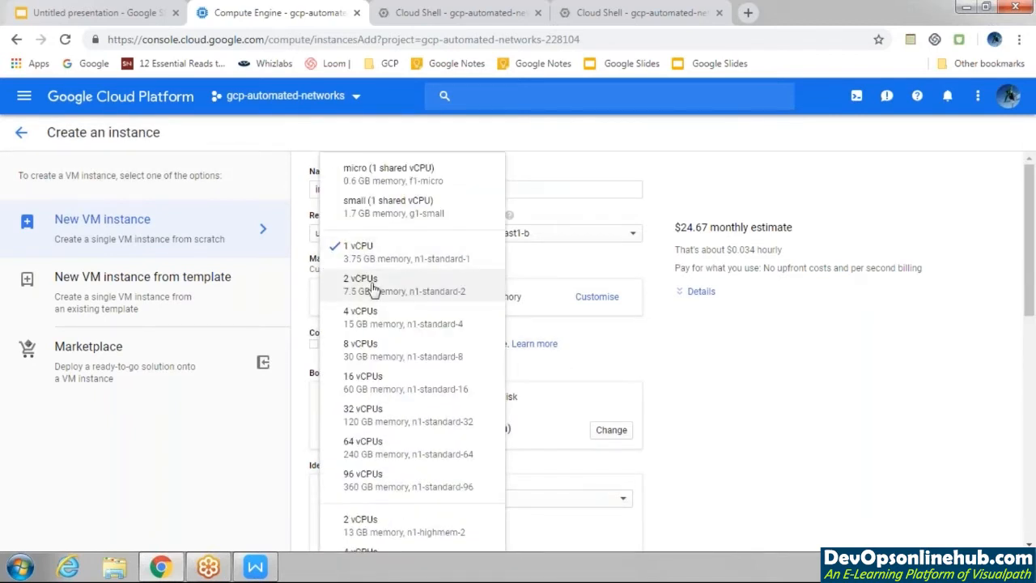
click(374, 290)
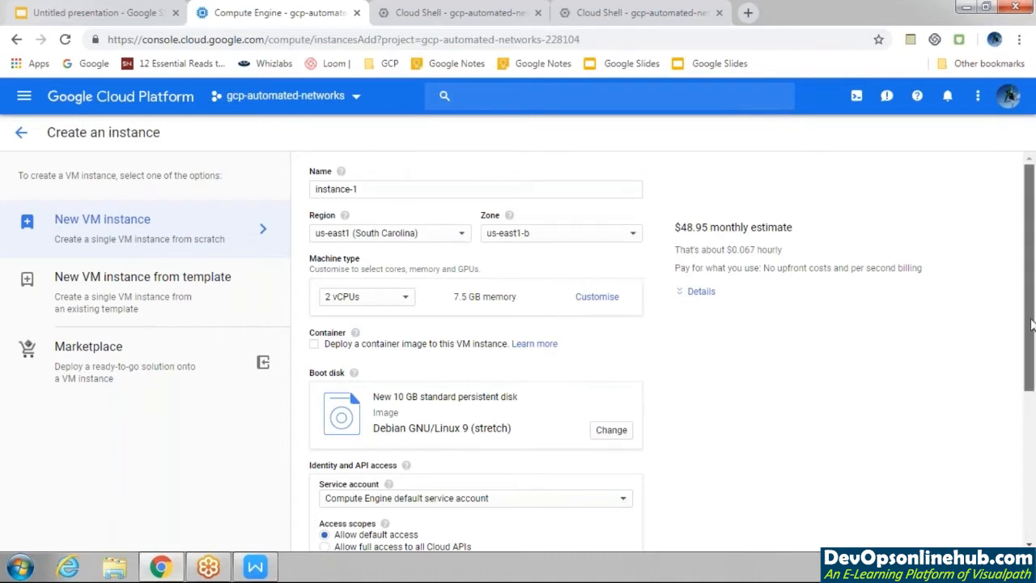
- Open the boot disk settings and look through the OS images and boot disk types
scroll(1031, 323, down, 1)
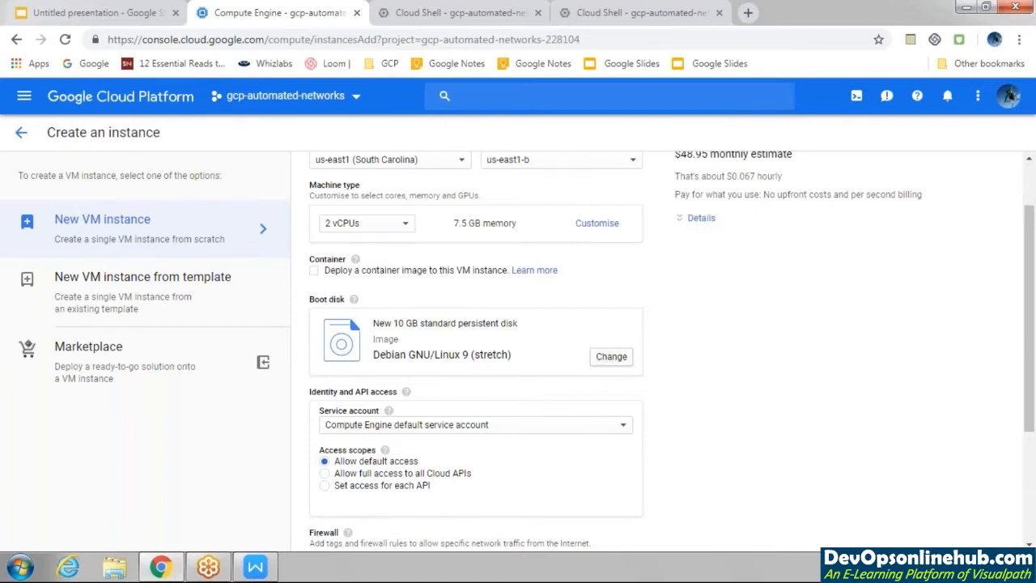
click(612, 360)
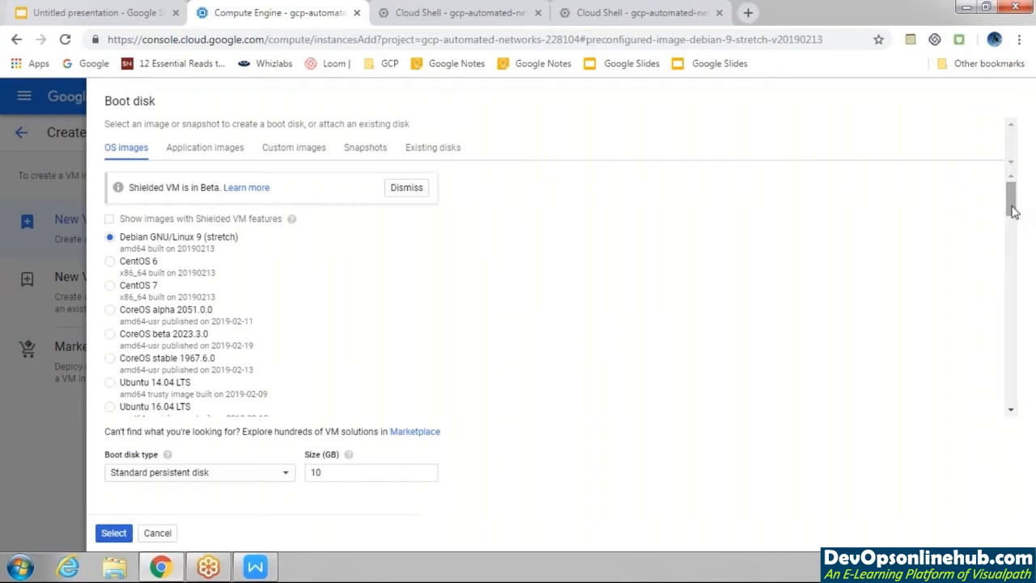
drag(1012, 206, 1010, 235)
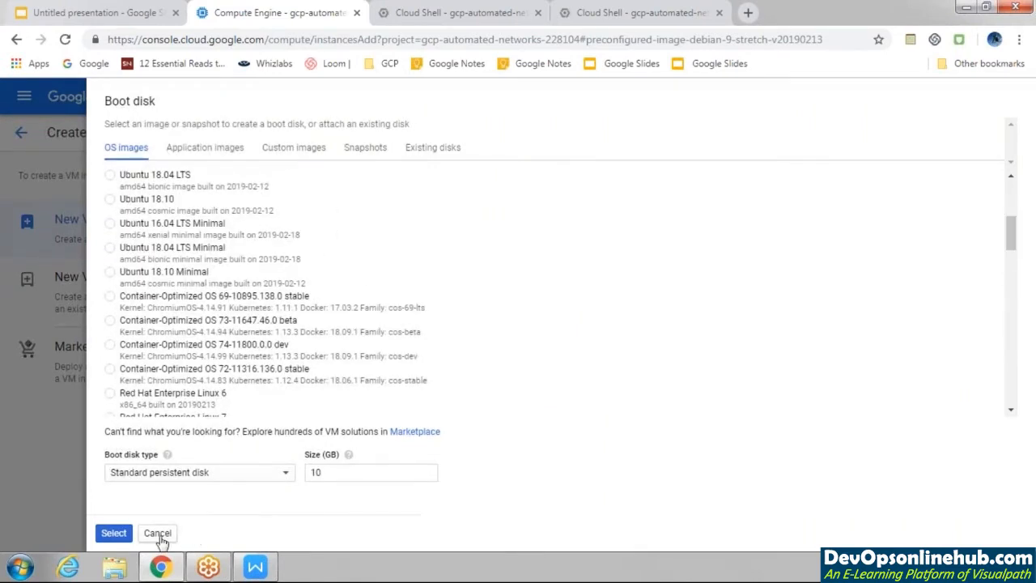
click(275, 476)
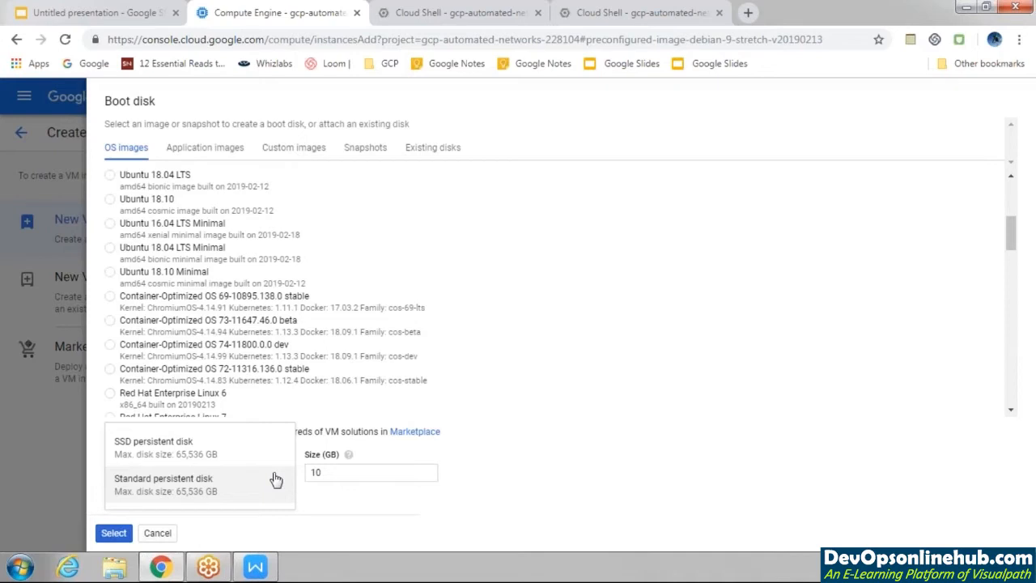
- Set the boot disk size to 20 GB
click(362, 471)
click(361, 472)
key(BackSpace)
key(BackSpace)
text(20)
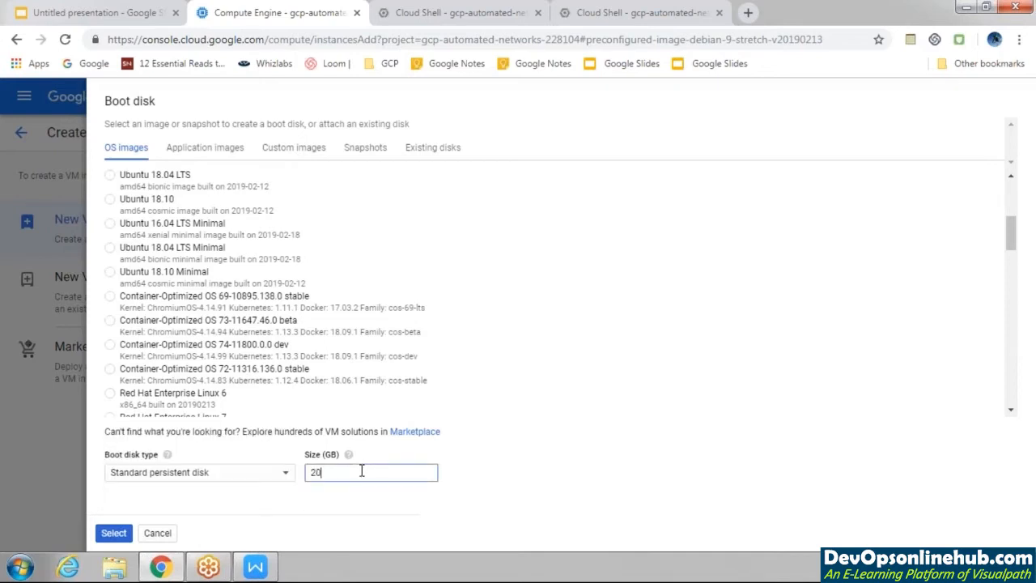
- Set the boot disk size to 10 GB and apply the boot disk settings
key(BackSpace)
key(BackSpace)
text(10)
click(115, 534)
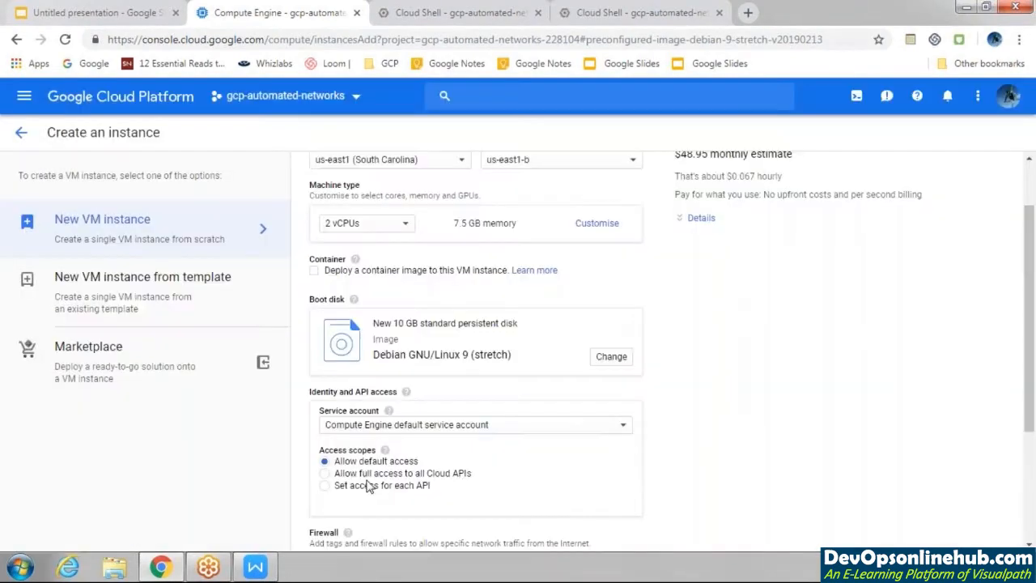
- Allow HTTP traffic in the instance's firewall settings and create the instance
drag(1031, 373, 1030, 463)
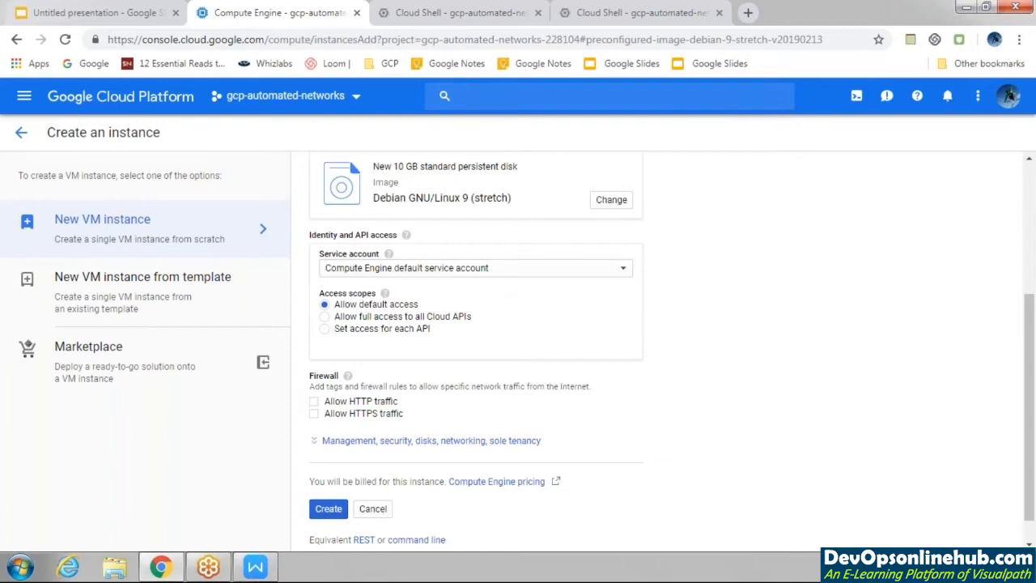
click(315, 403)
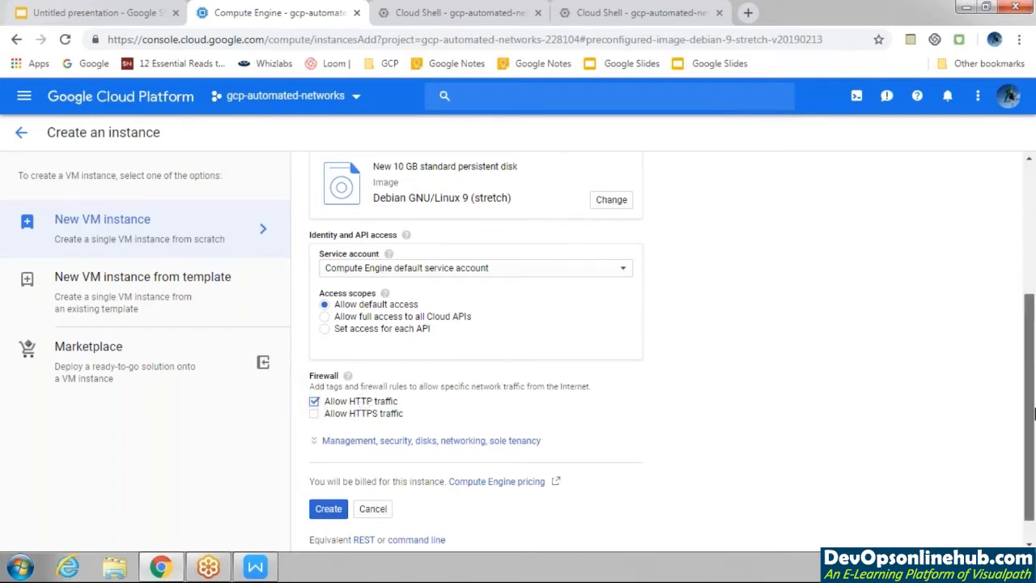
scroll(1035, 413, down, 1)
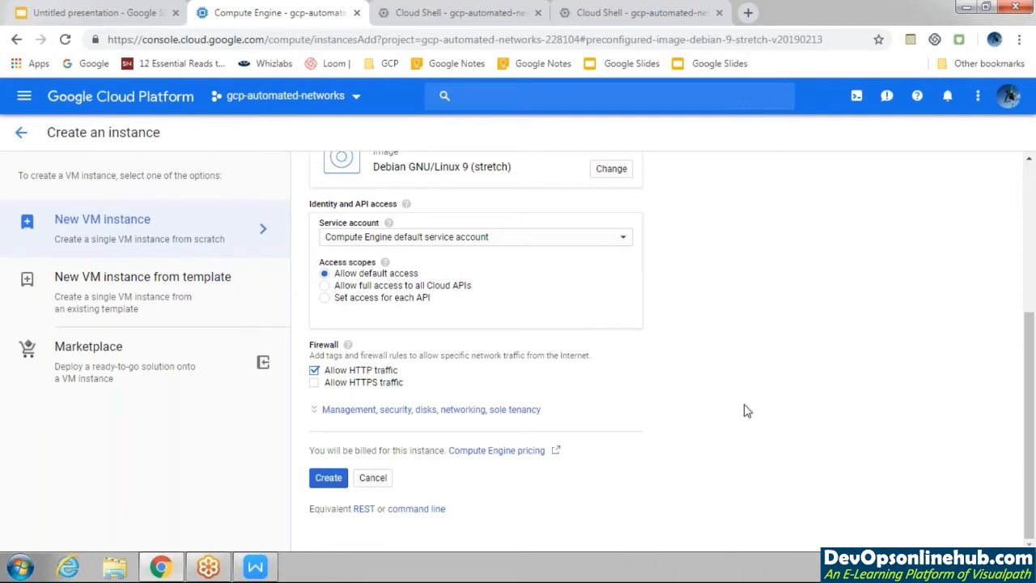
click(327, 482)
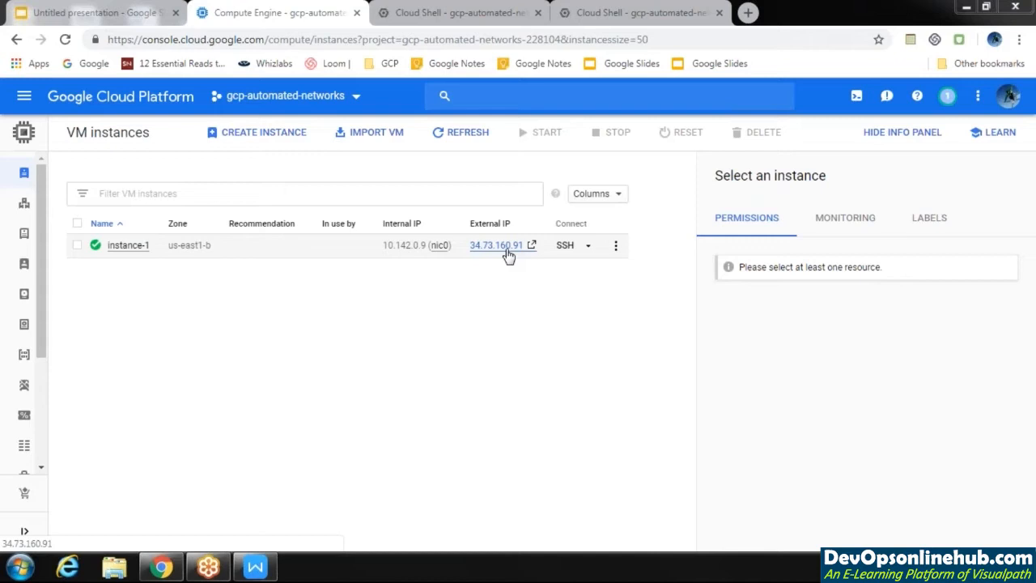
- Open a maximized SSH session to instance-1 and refresh its package lists with sudo apt-get update
click(565, 246)
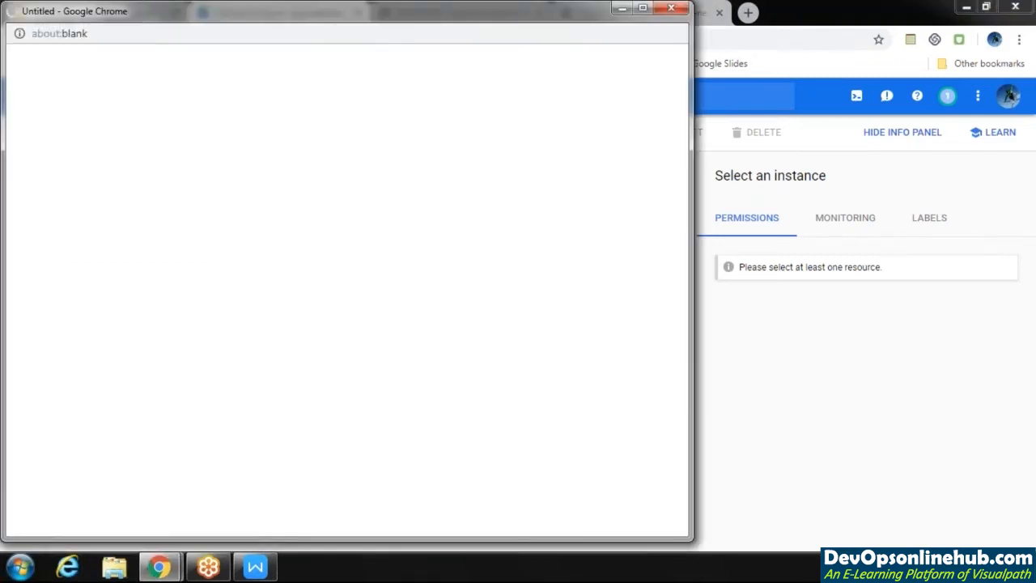
click(642, 8)
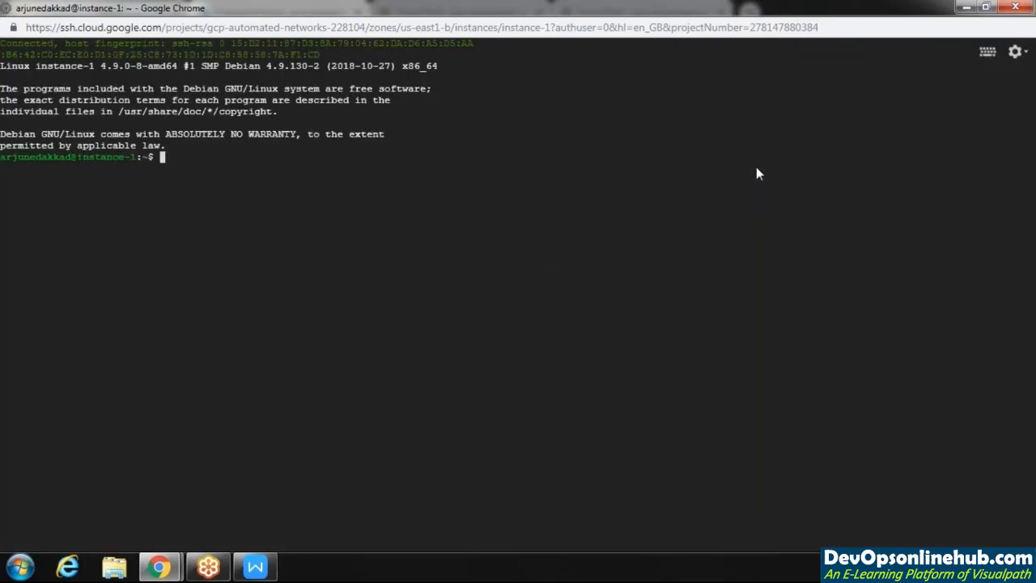
key(Return)
key(Return)
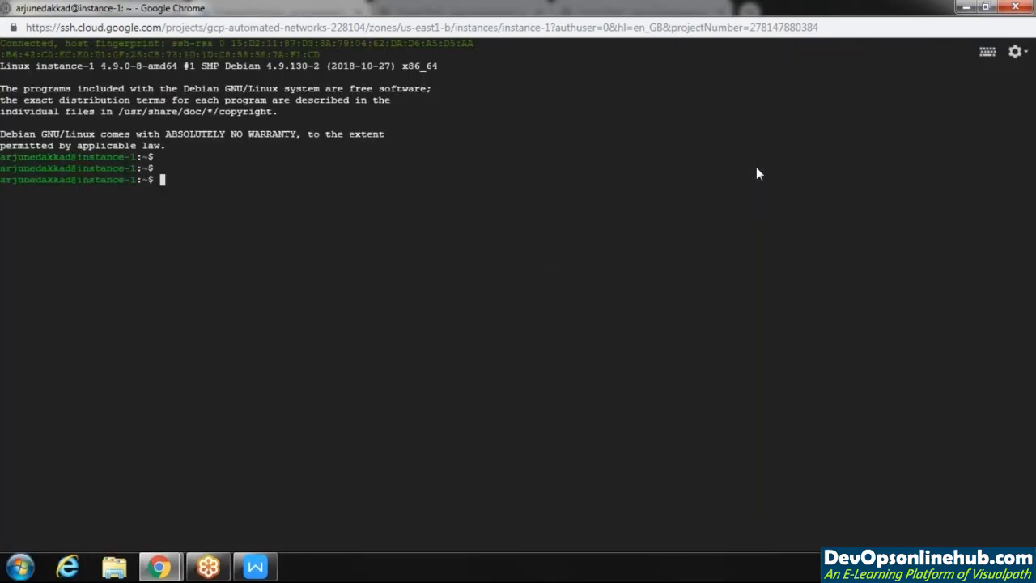
text(sudo apt-get update)
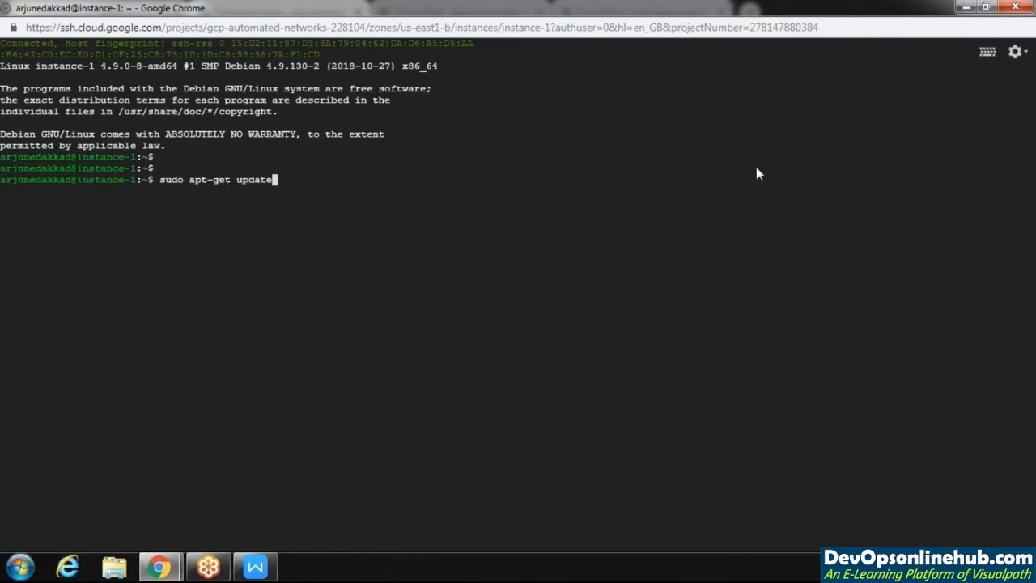
key(Return)
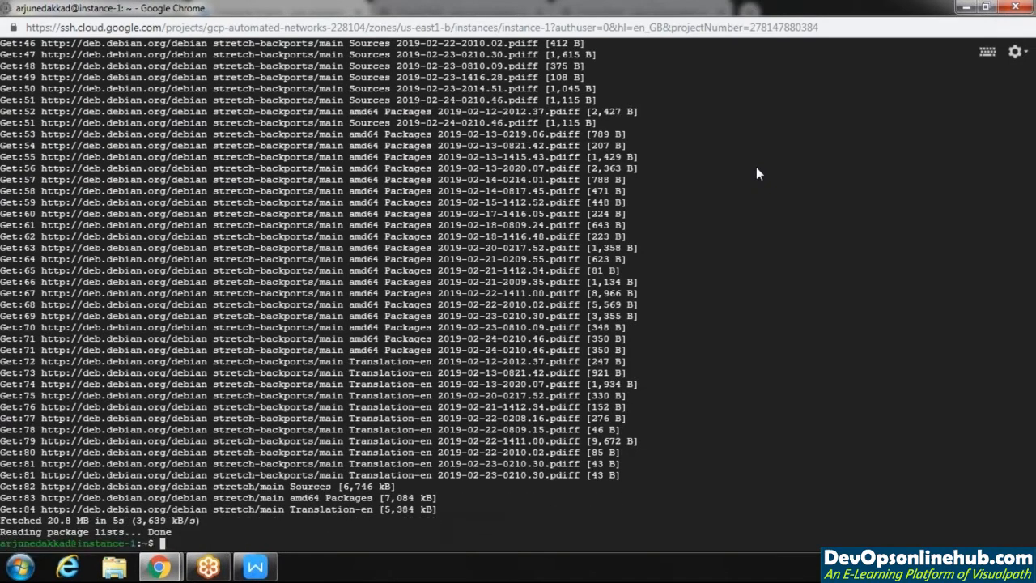
- Install Apache on the instance with sudo apt install apache2, answering y to continue
text(sudo apt install)
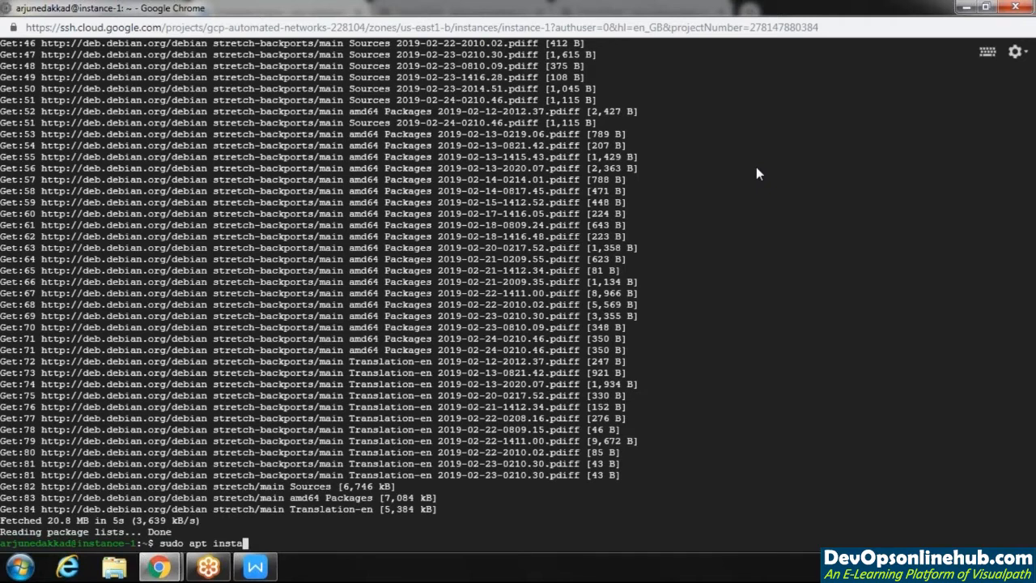
text(pache2)
key(Return)
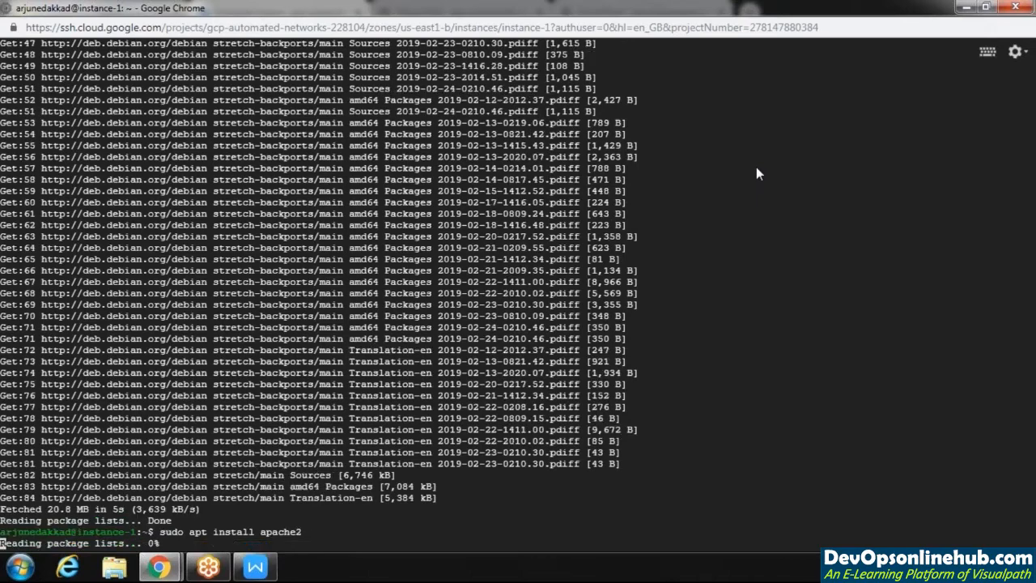
text(y)
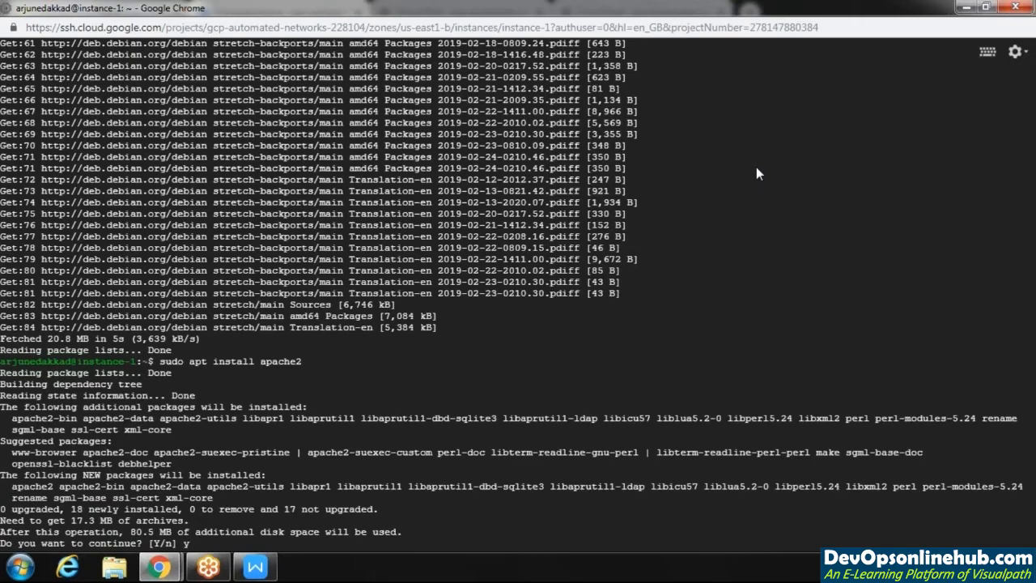
key(Return)
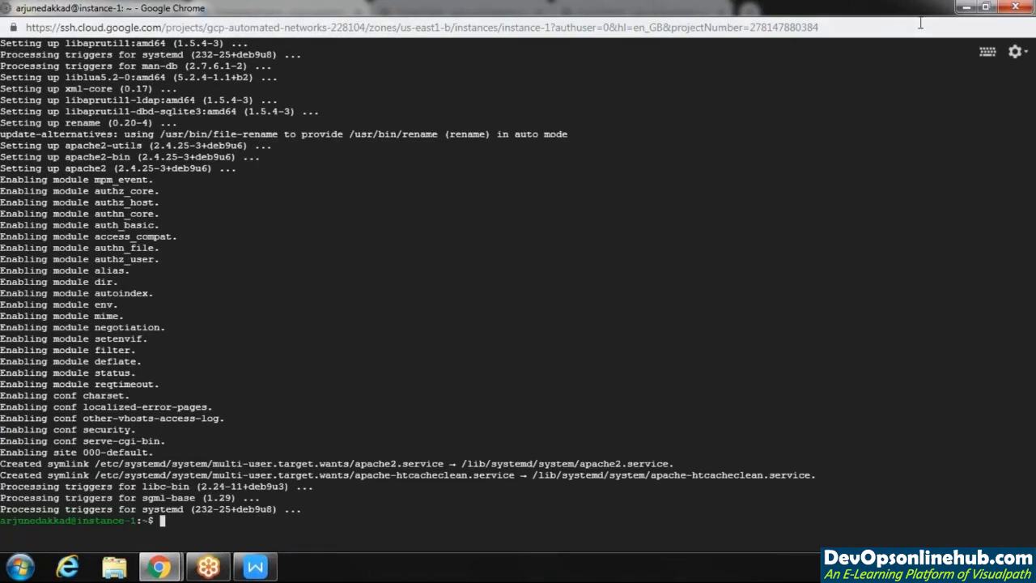
- Minimize the SSH window, view instance-1's web page through its external IP, and close that page
click(966, 8)
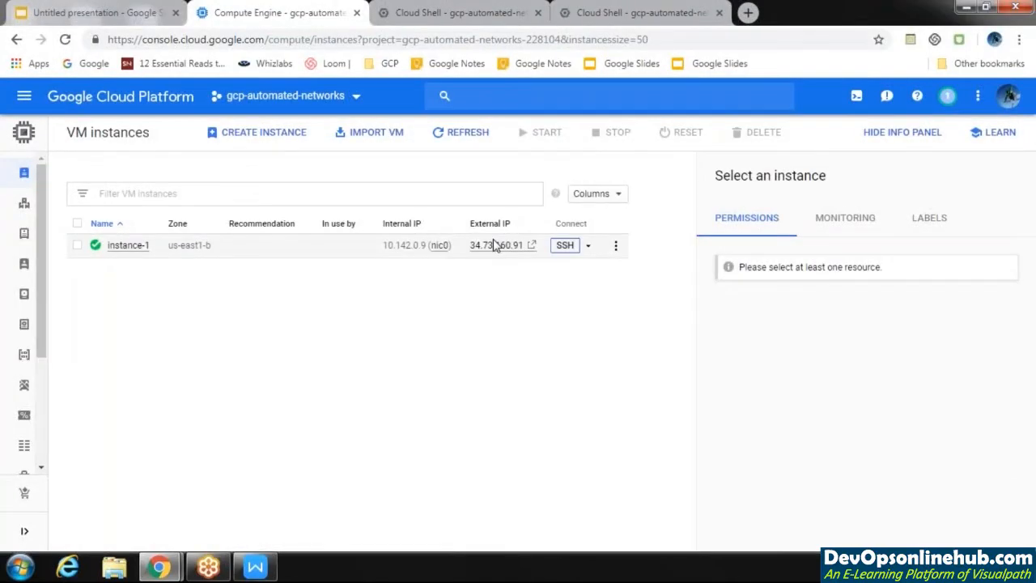
click(497, 247)
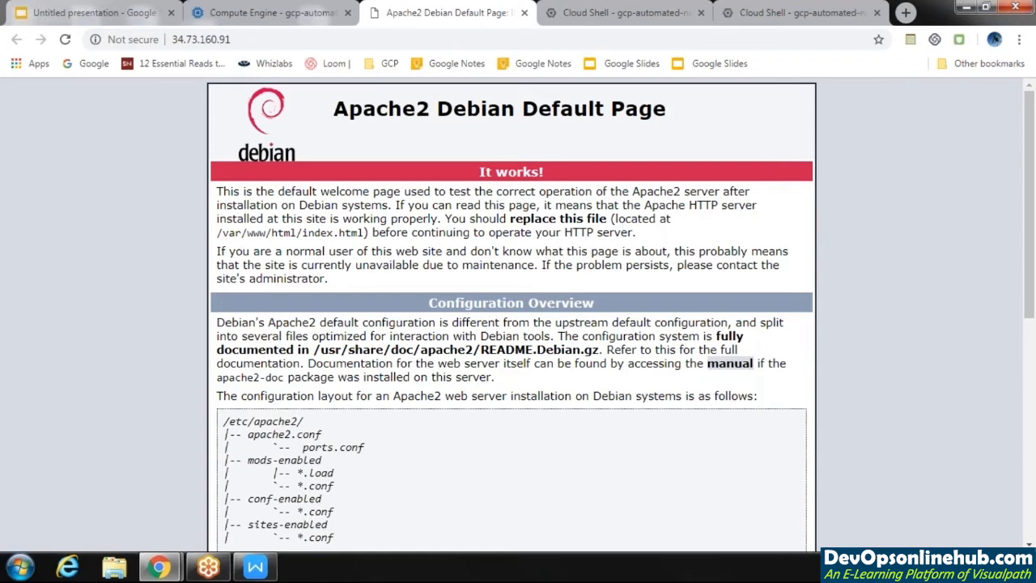
key(ctrl+w)
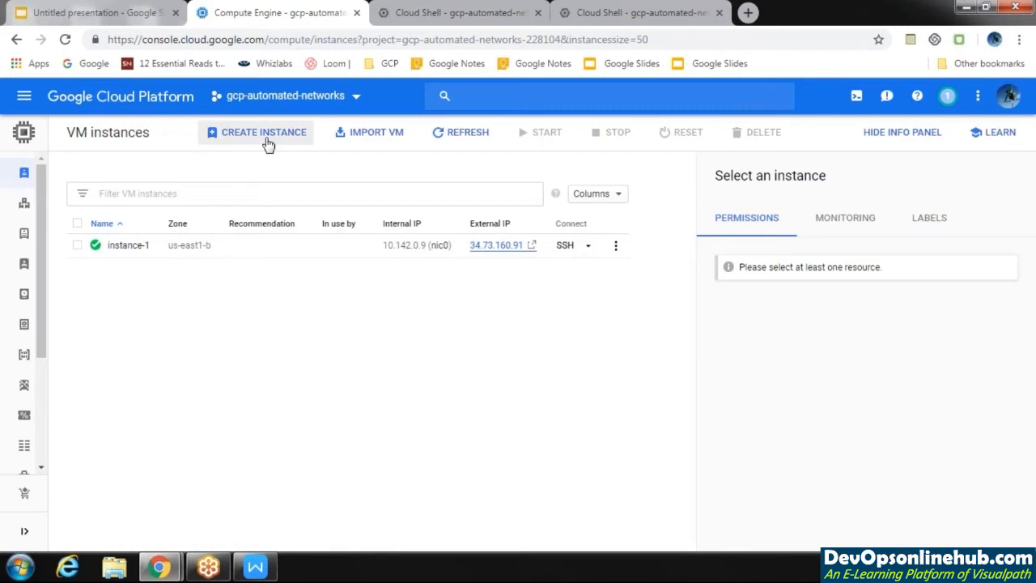
- Start creating another VM instance and name it instance-21, keeping the other default settings
click(268, 144)
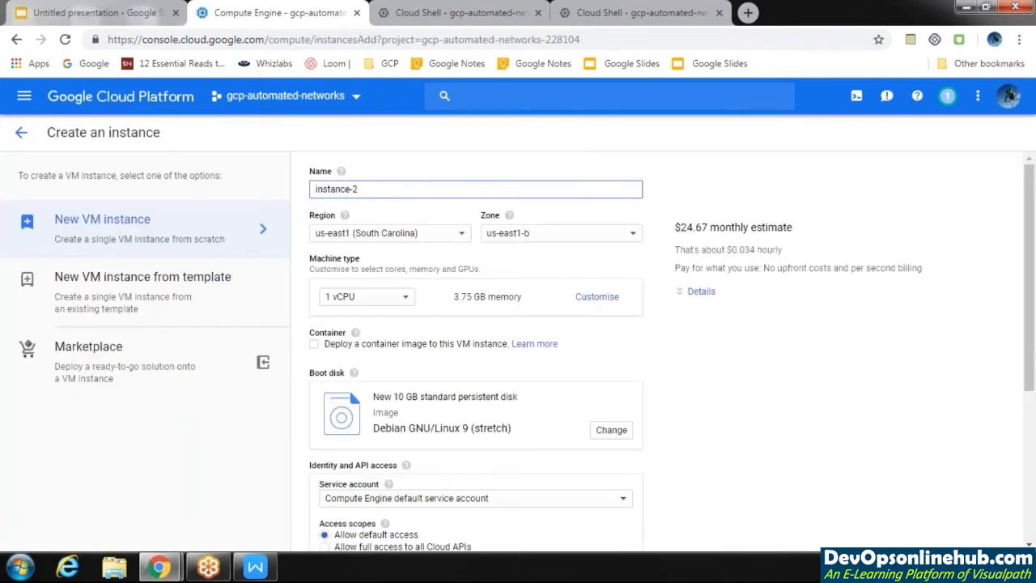
text(1)
scroll(1033, 419, down, 3)
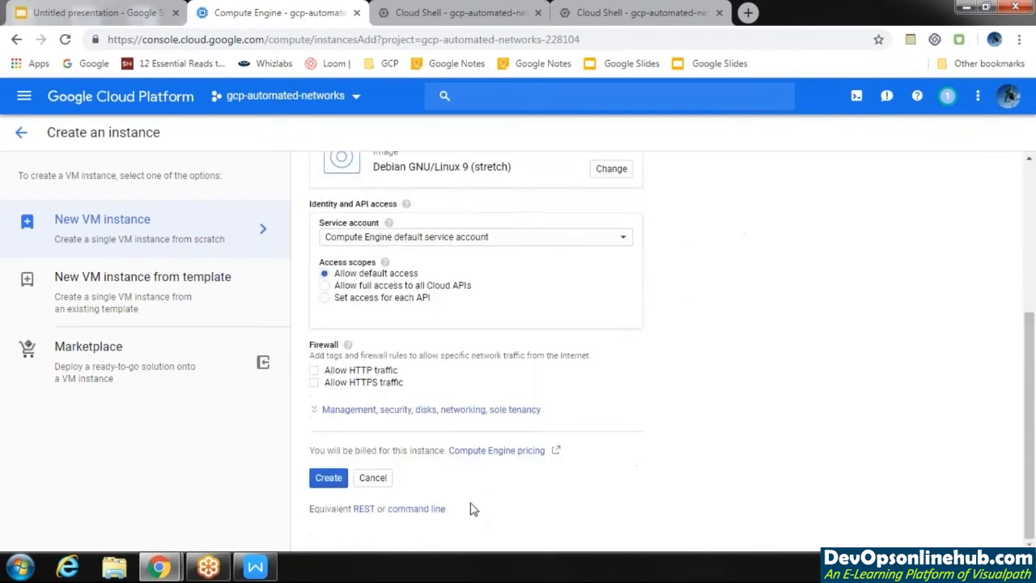
- Review the equivalent REST request for the new instance from beginning to end, and close it
click(363, 509)
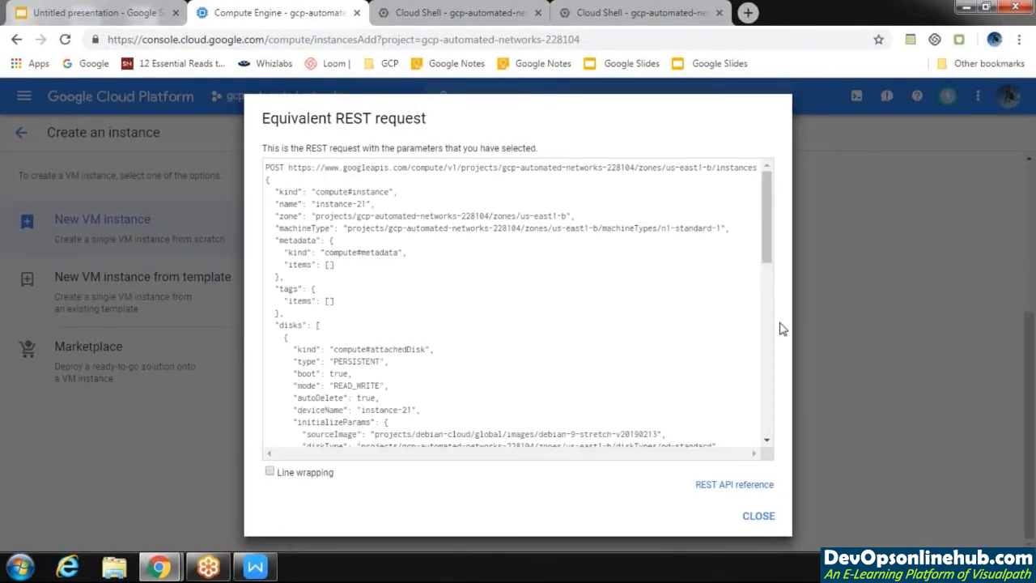
scroll(766, 340, down, 3)
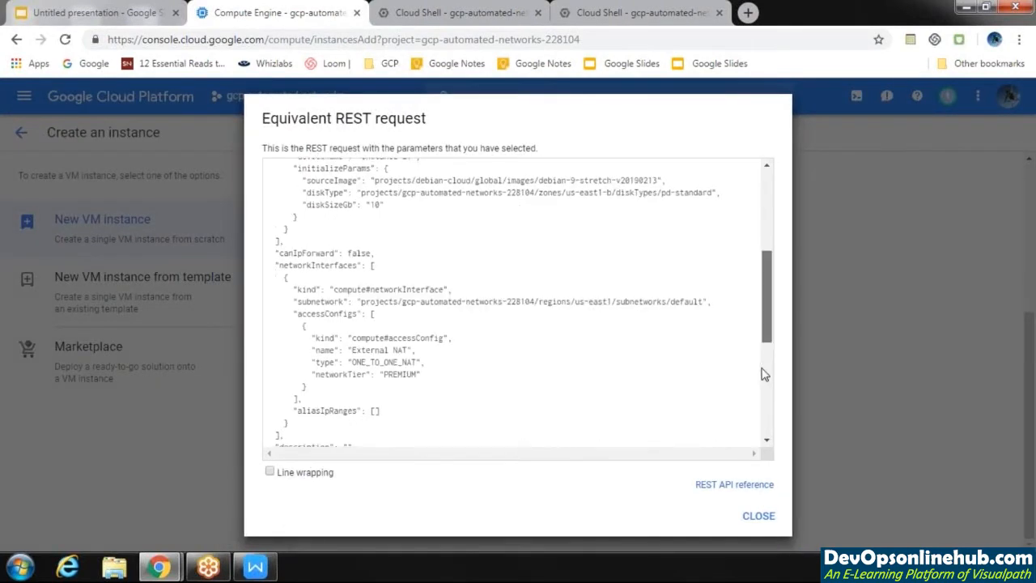
scroll(760, 373, down, 5)
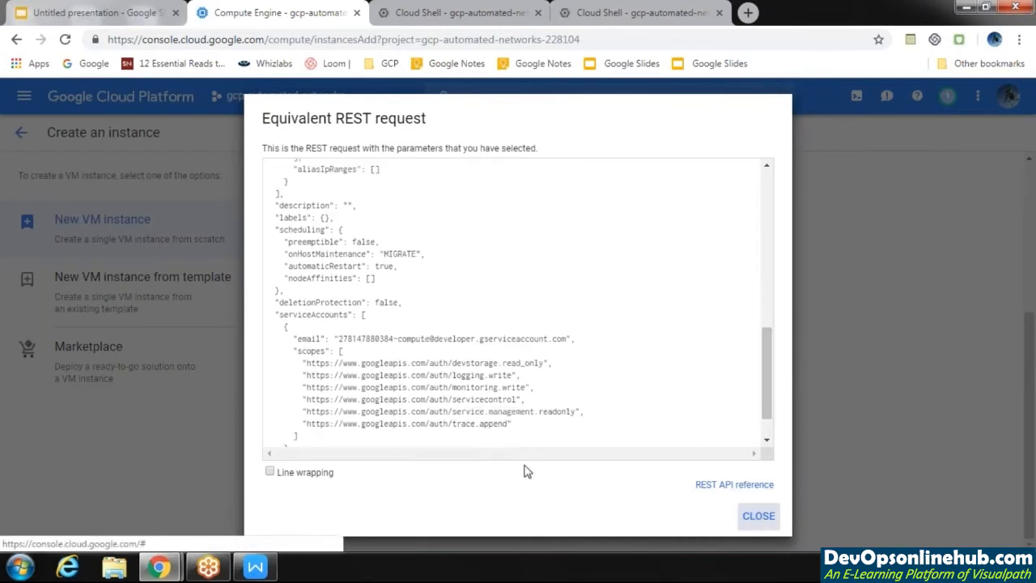
key(Escape)
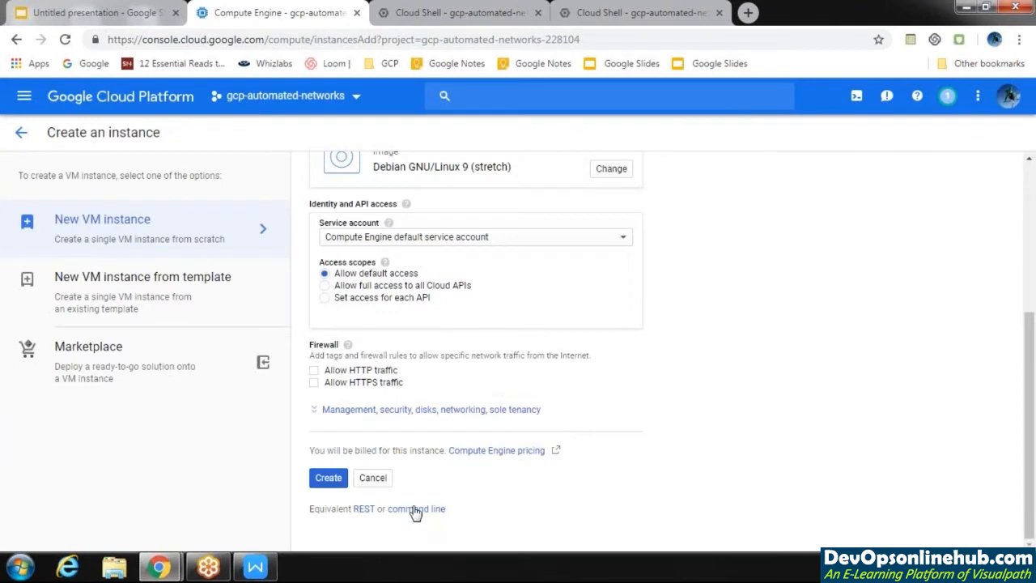
- Open the equivalent gcloud command line and examine its project, instance name, zone and remaining options
click(415, 508)
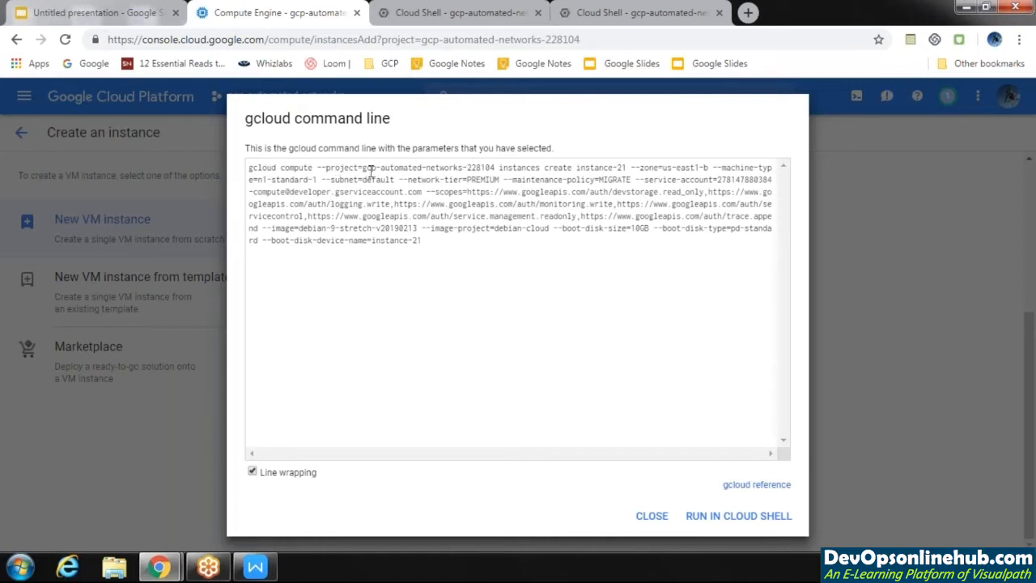
drag(365, 167, 484, 167)
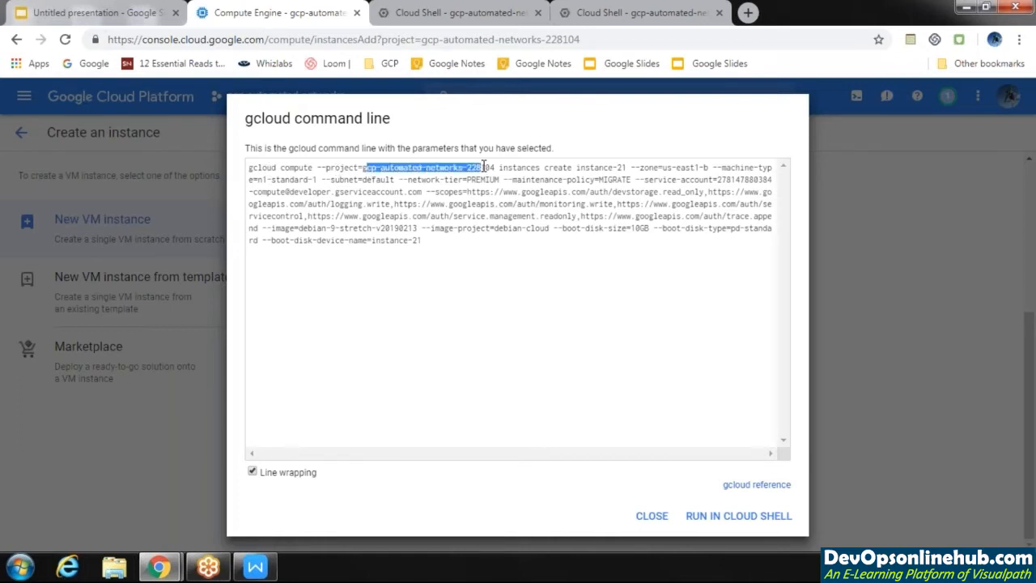
drag(583, 167, 626, 168)
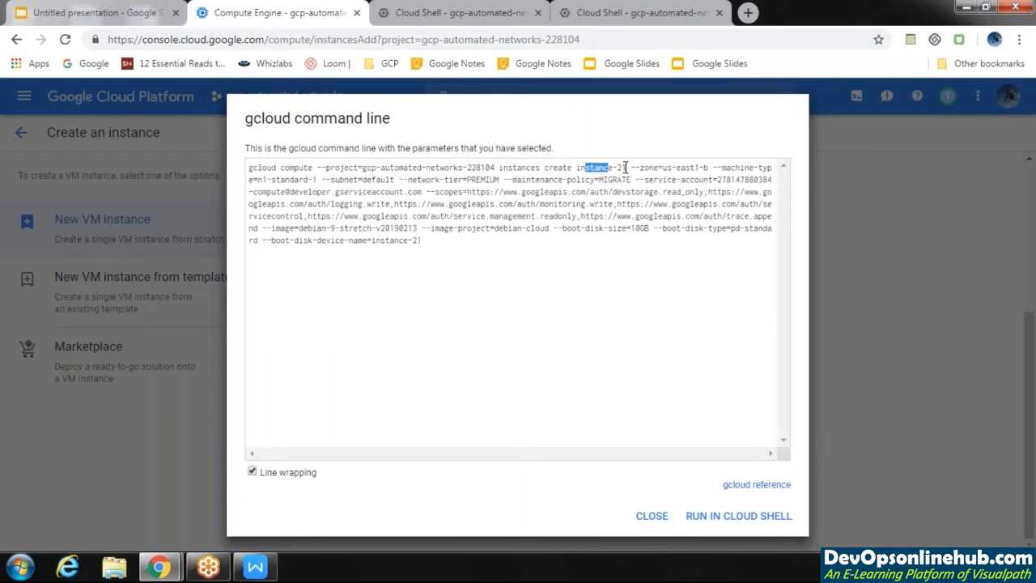
click(670, 166)
drag(670, 166, 695, 167)
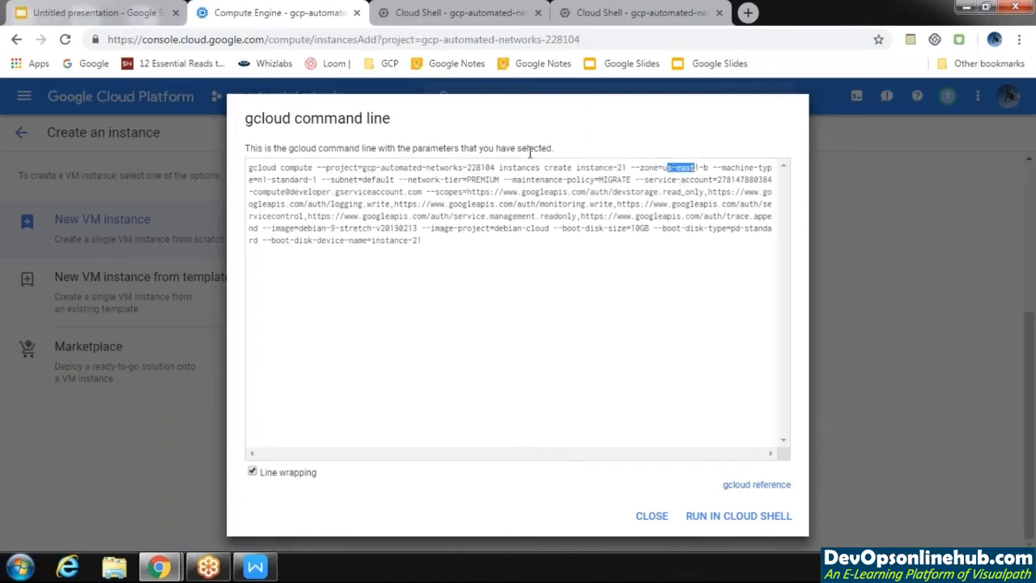
drag(298, 180, 501, 245)
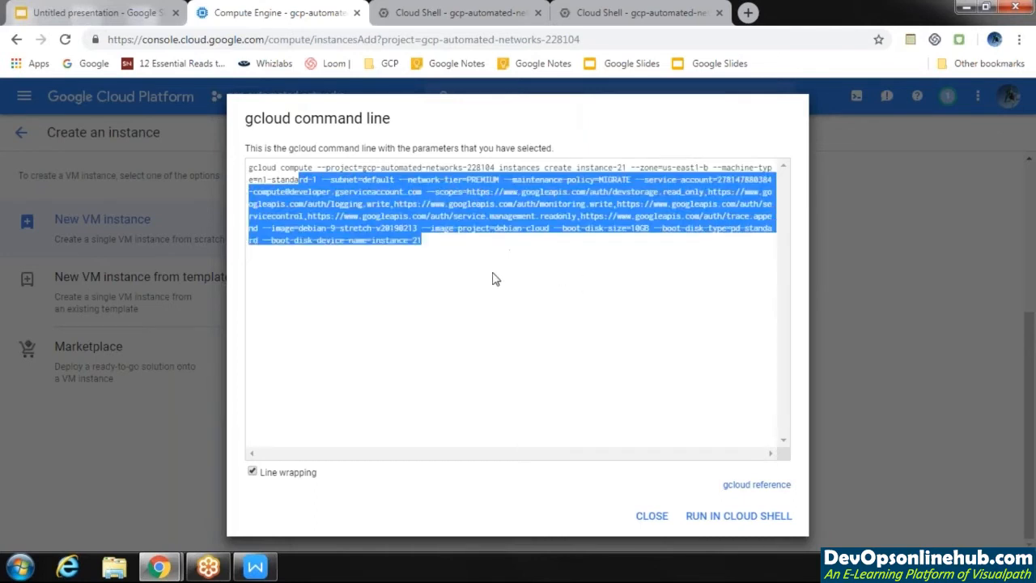
click(493, 280)
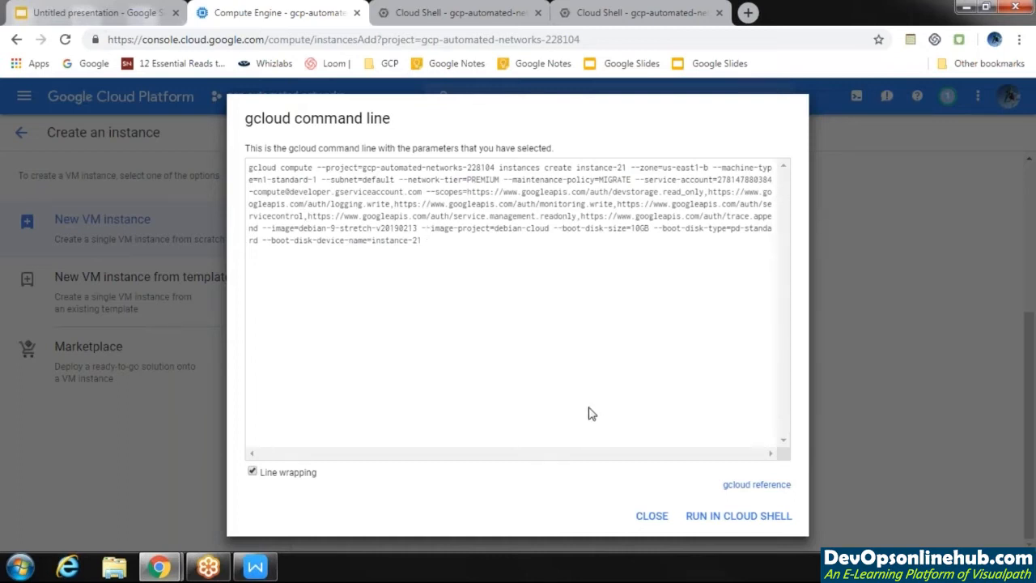
- Create instance-21 by running the gcloud command in Cloud Shell, and return to the VM instances list with the shell hidden
click(723, 517)
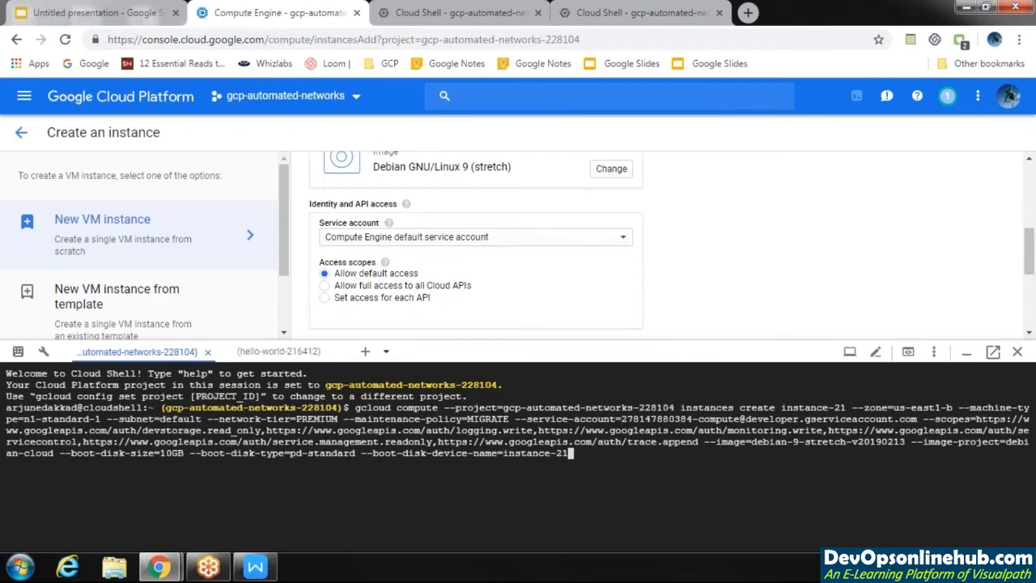
key(Return)
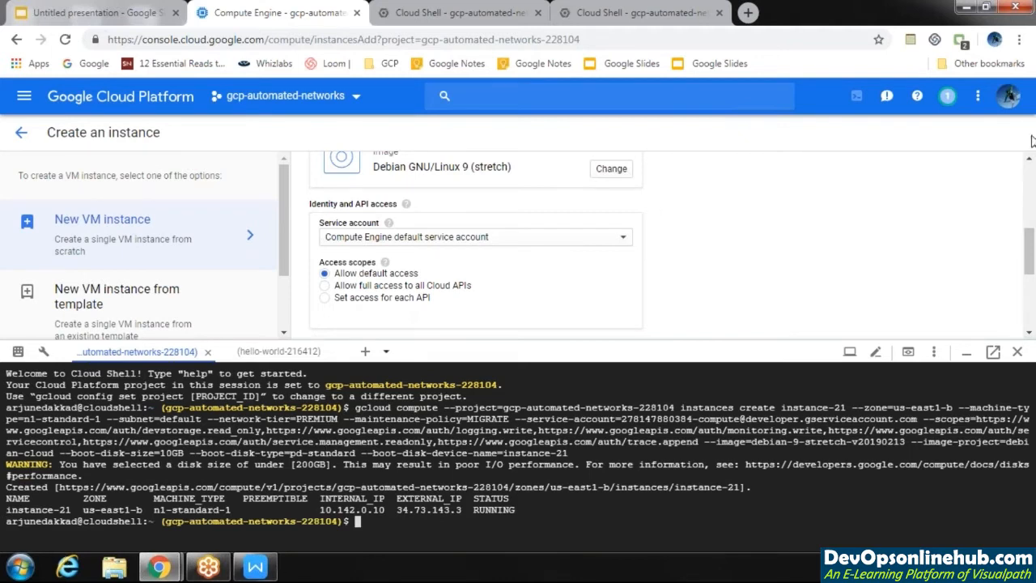
scroll(1033, 177, up, 5)
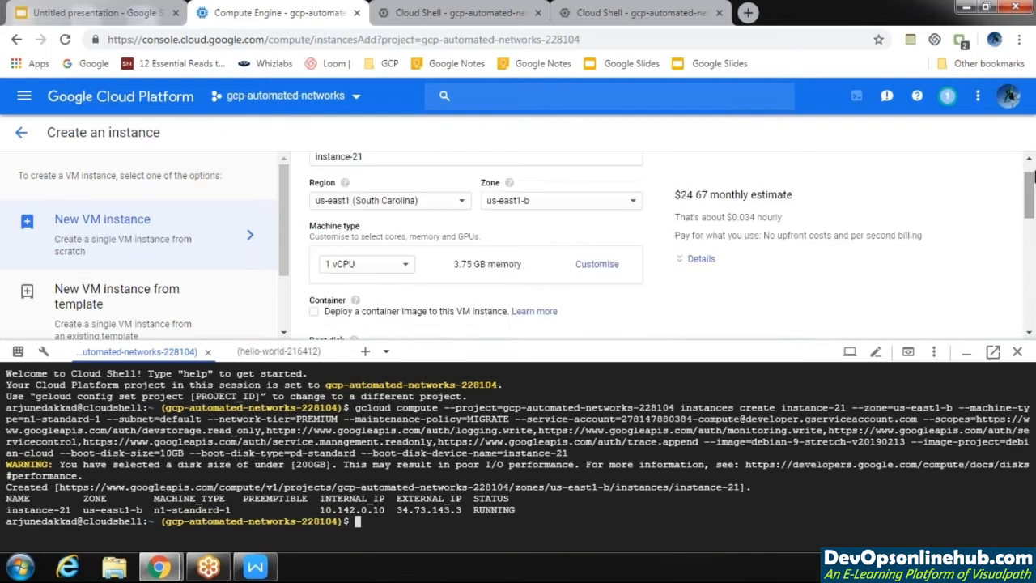
click(21, 132)
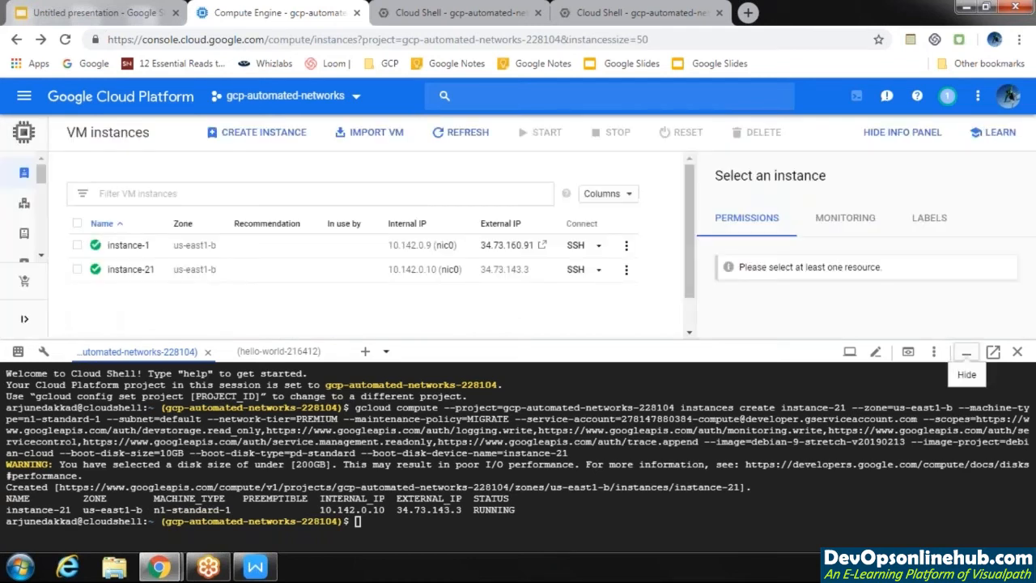
click(966, 353)
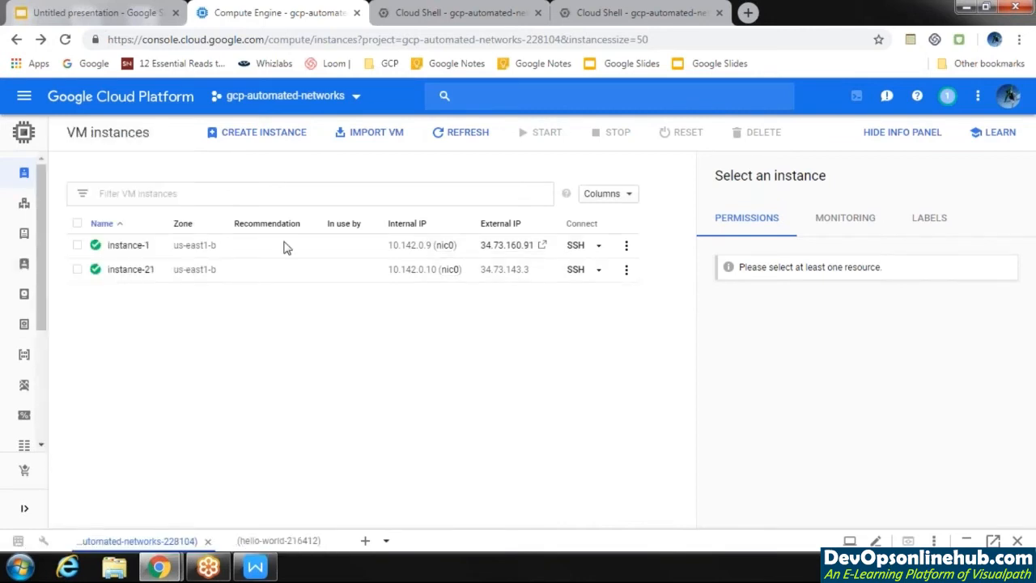
- Create a Compute Engine snapshot from the source disk instance-21 with the default name and location
mouse_move(76, 262)
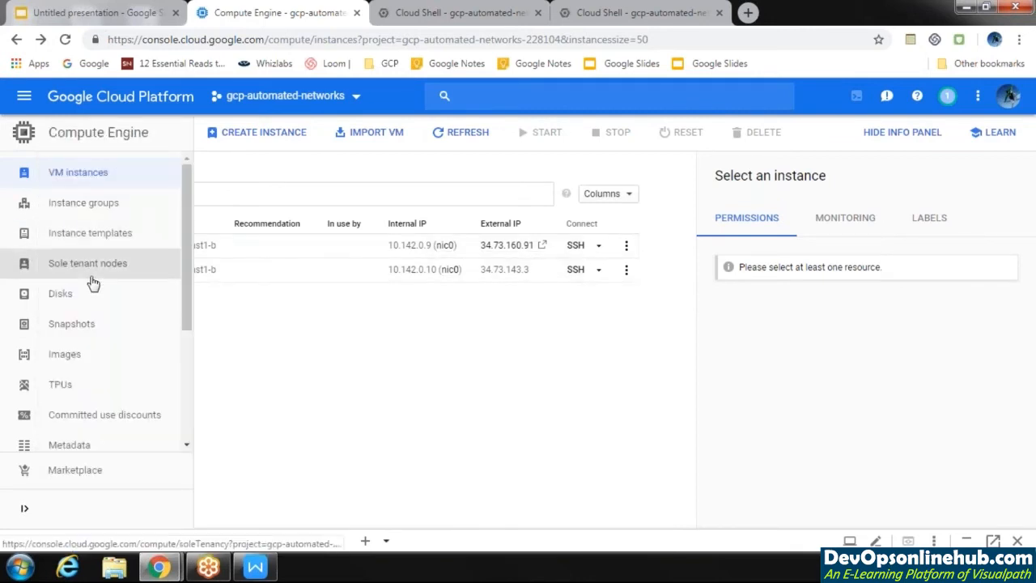
click(72, 324)
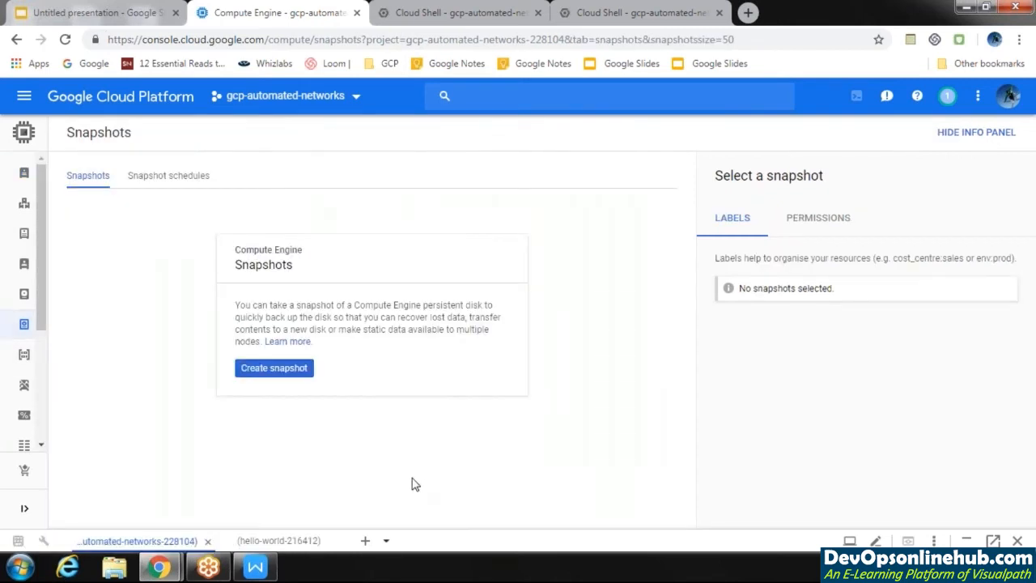
click(283, 369)
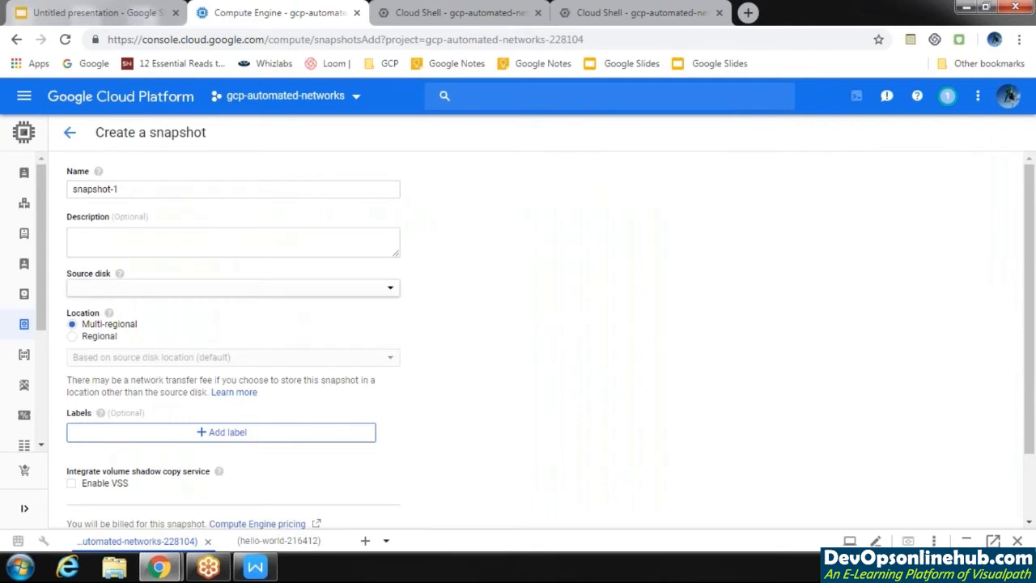
click(299, 288)
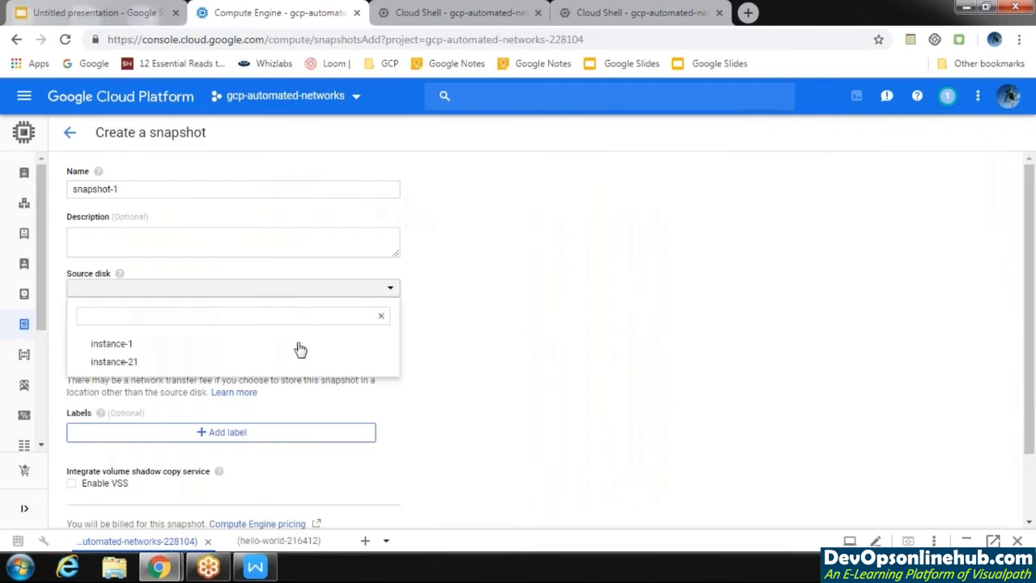
click(158, 368)
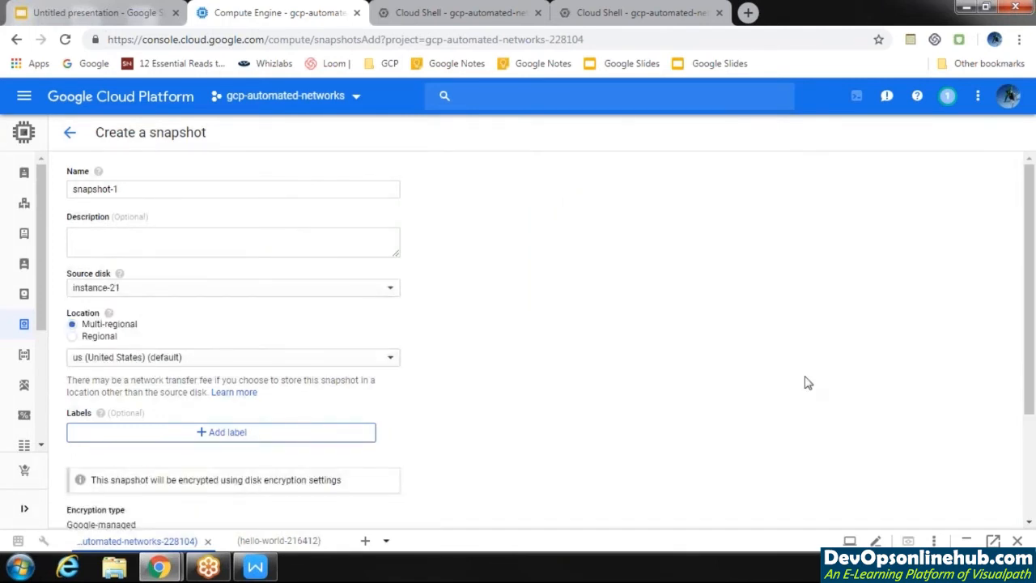
drag(1032, 371, 1033, 426)
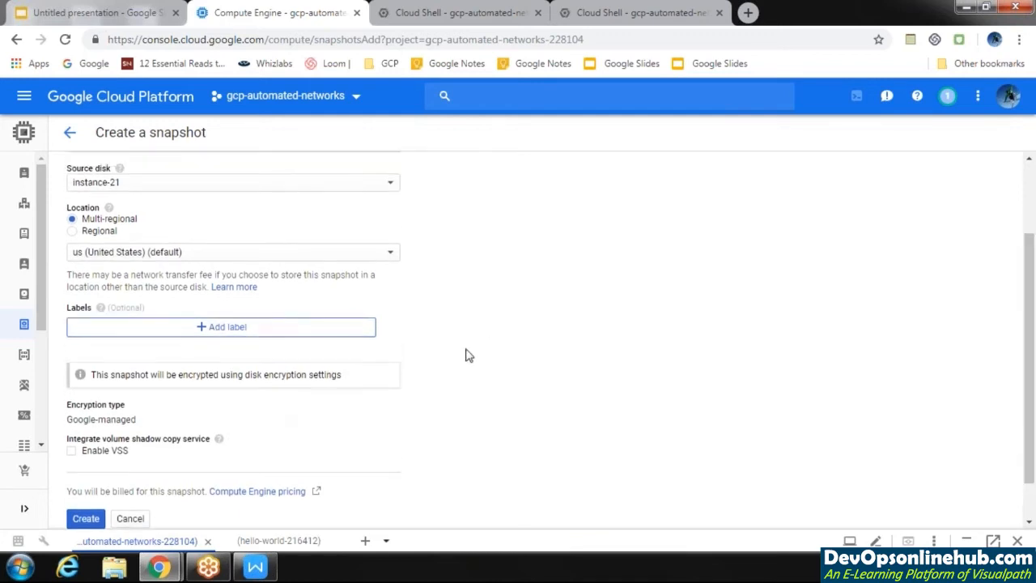
click(85, 522)
click(86, 521)
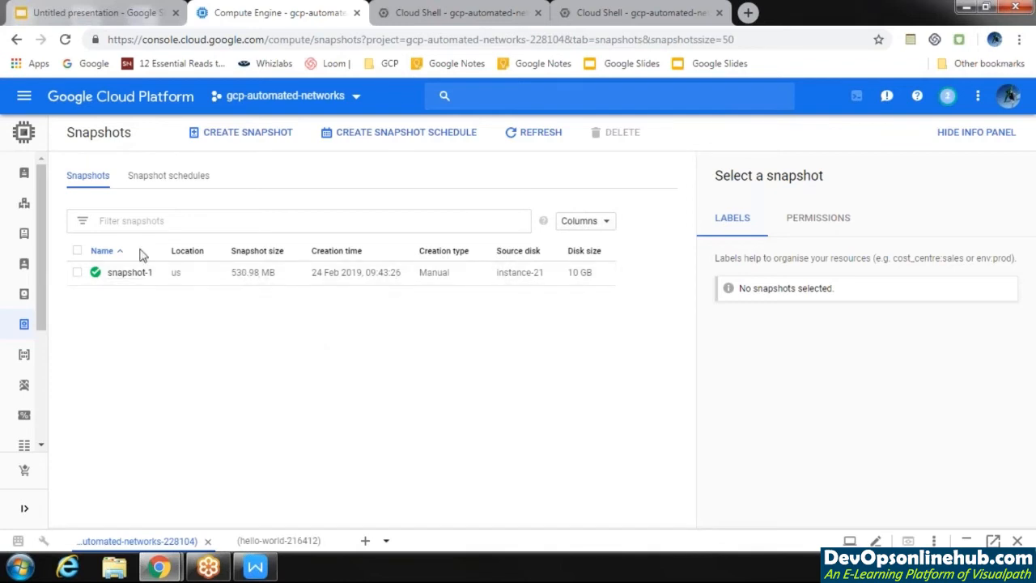
- Create a second snapshot from the same source disk, instance-21, keeping the default settings
click(261, 135)
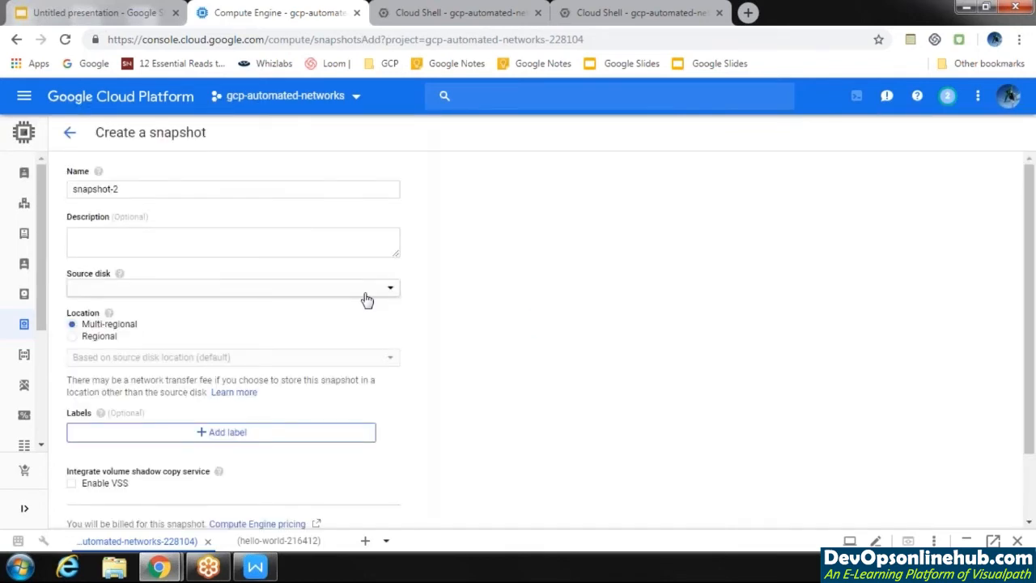
click(367, 291)
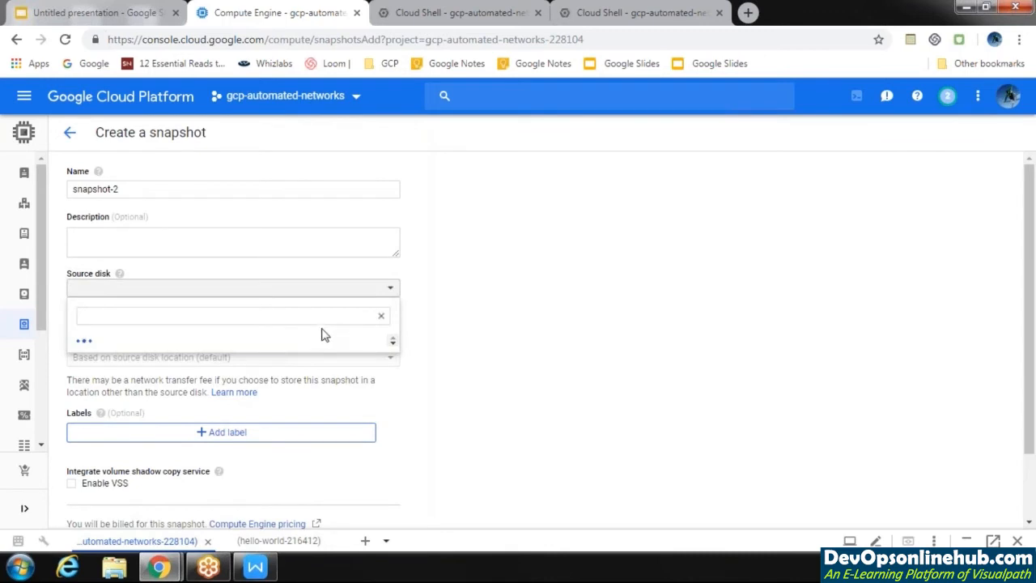
click(369, 290)
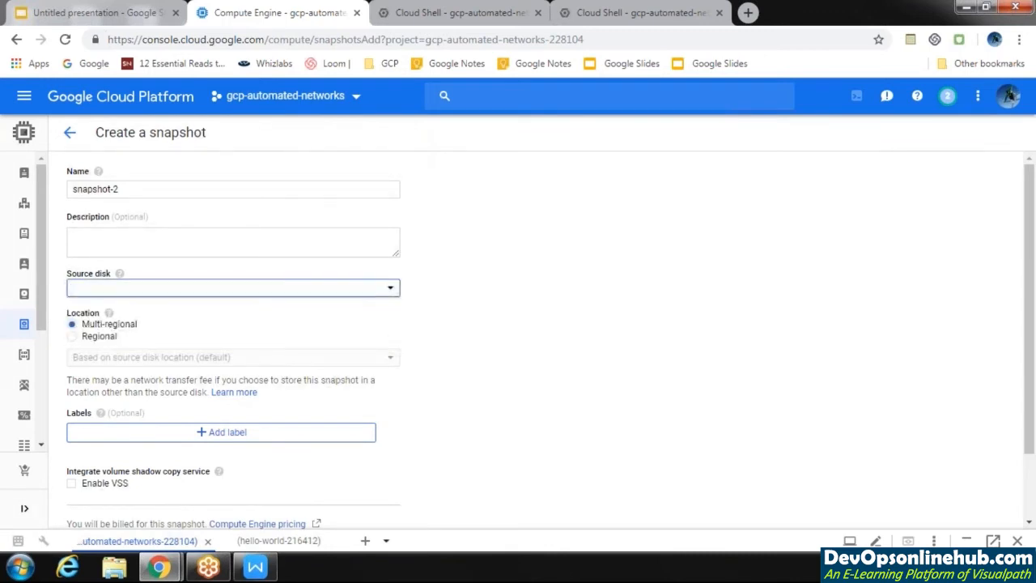
click(369, 290)
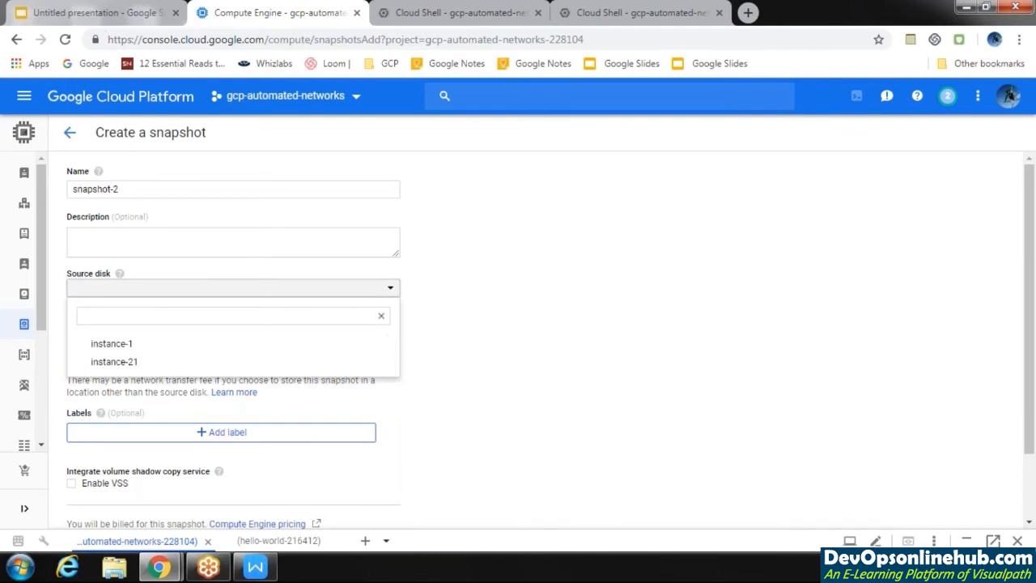
click(211, 369)
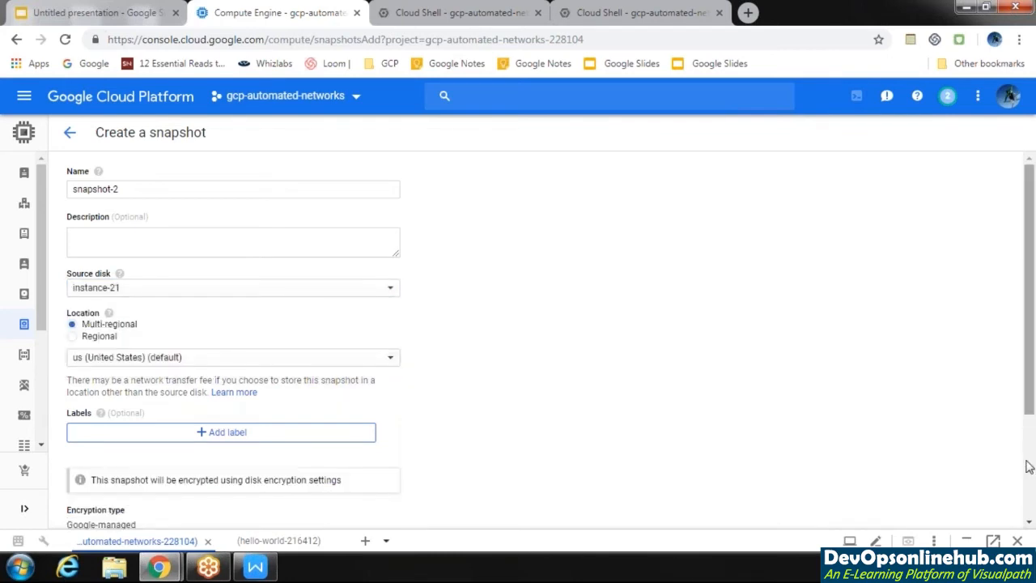
scroll(1027, 467, down, 2)
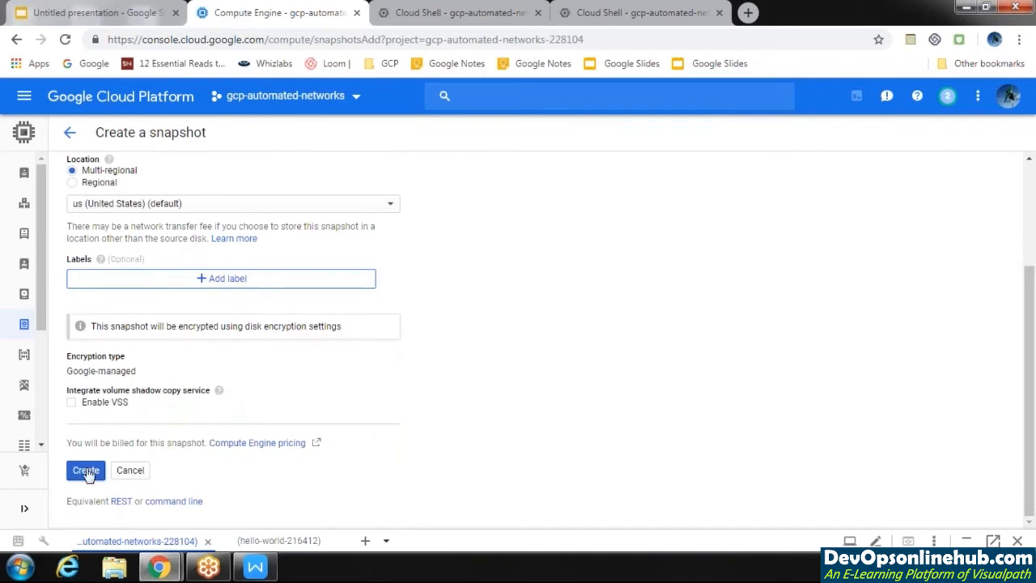
click(86, 470)
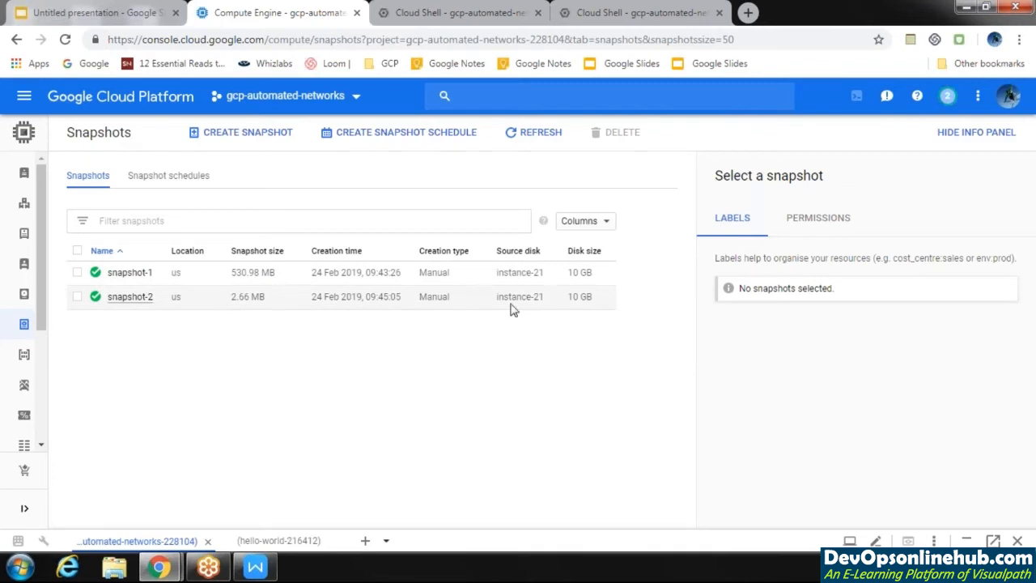
- Delete both snapshot-1 and snapshot-2 and confirm the deletion
click(78, 273)
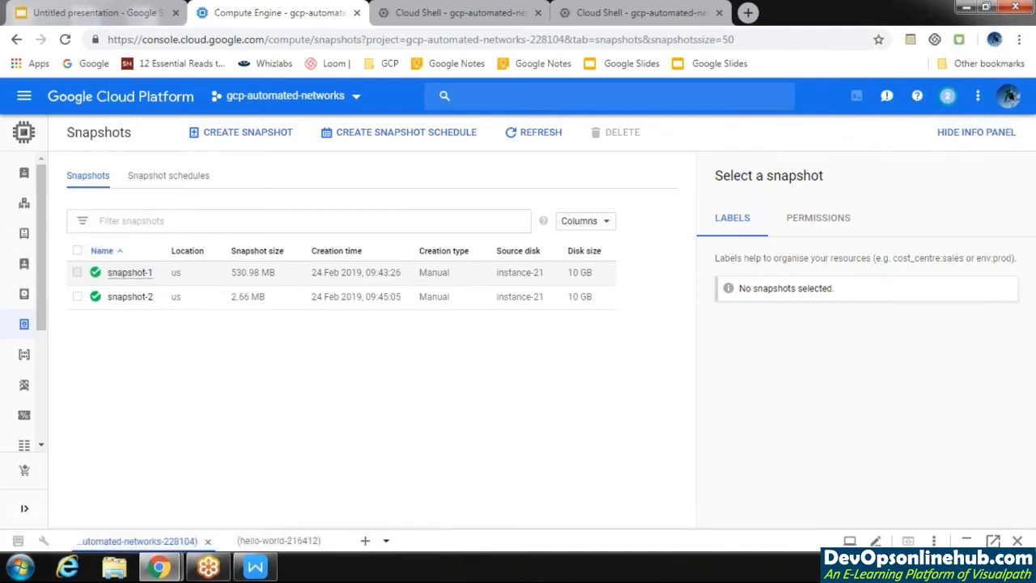
click(77, 297)
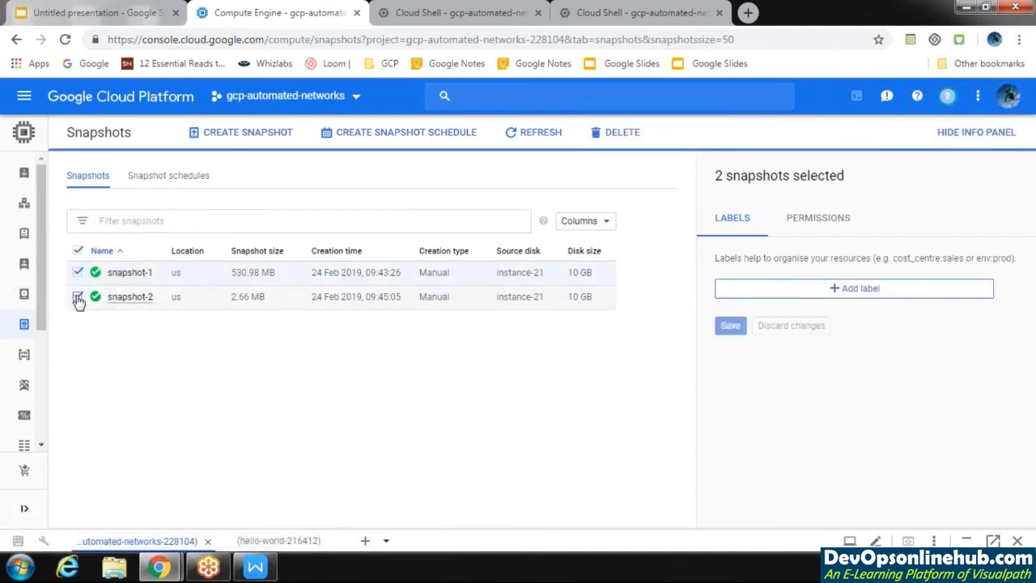
click(619, 136)
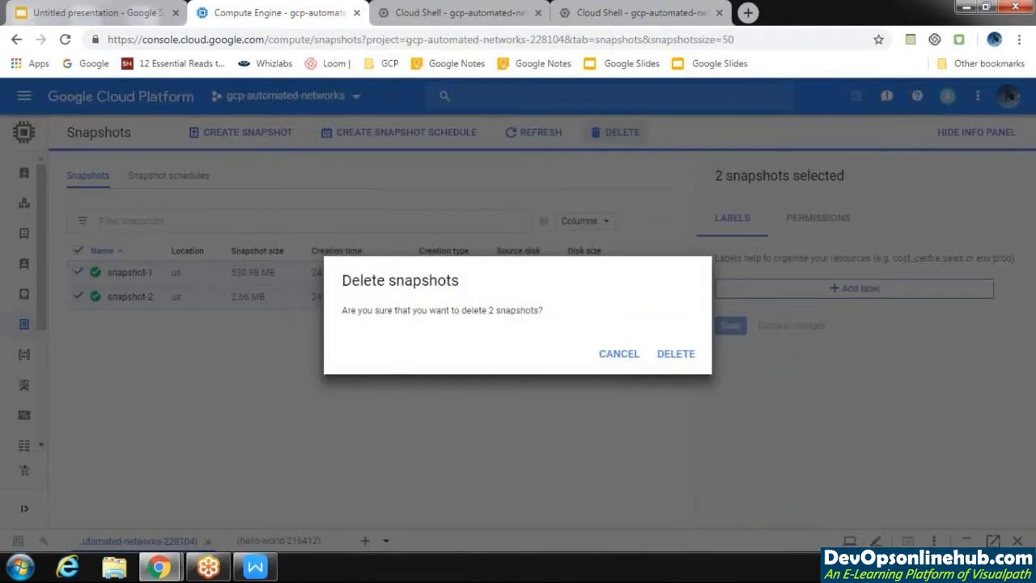
click(677, 357)
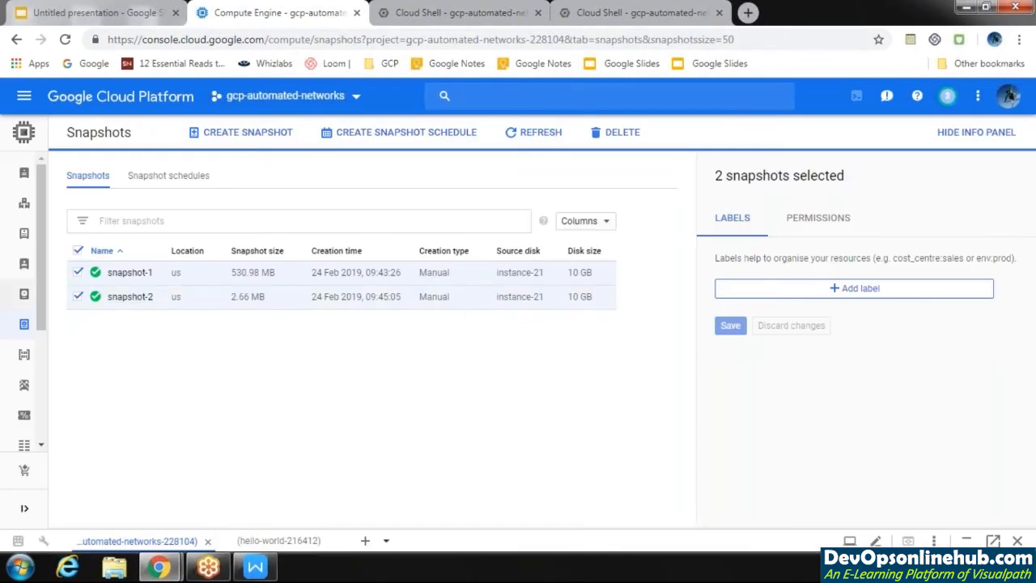
- Start a new instance group in Compute Engine and choose instance-template-1 as its instance template
mouse_move(25, 294)
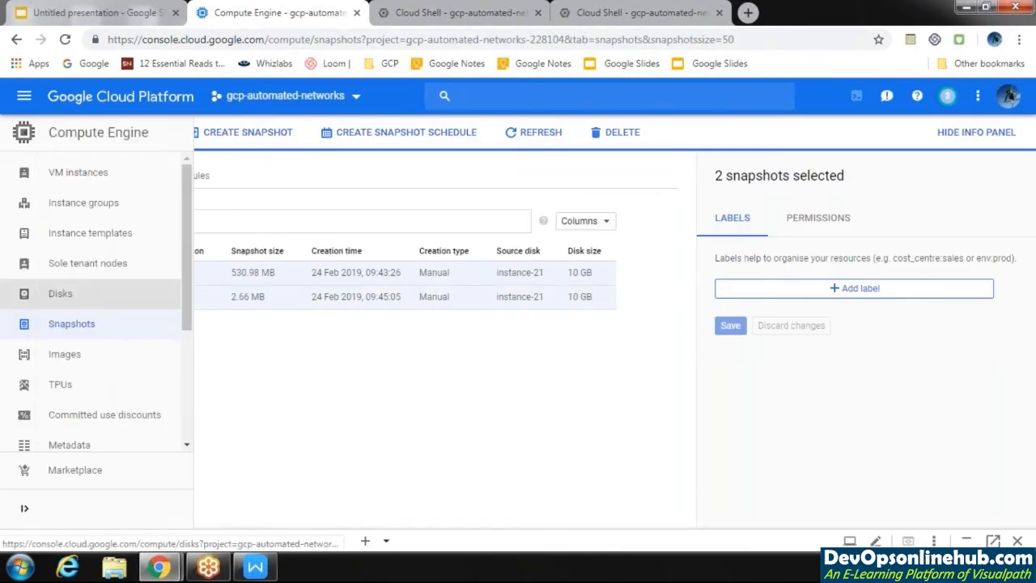
click(89, 207)
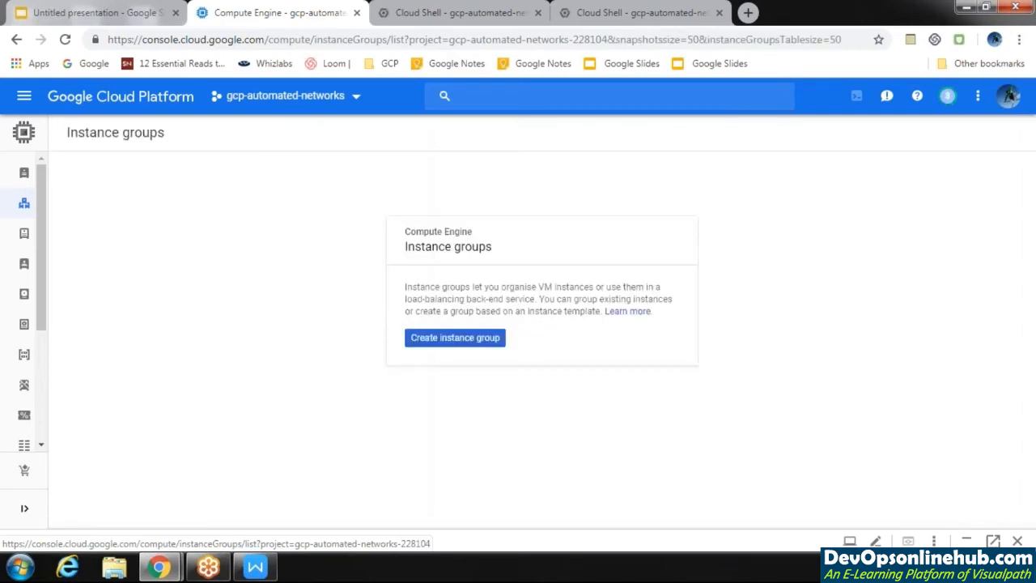
click(454, 337)
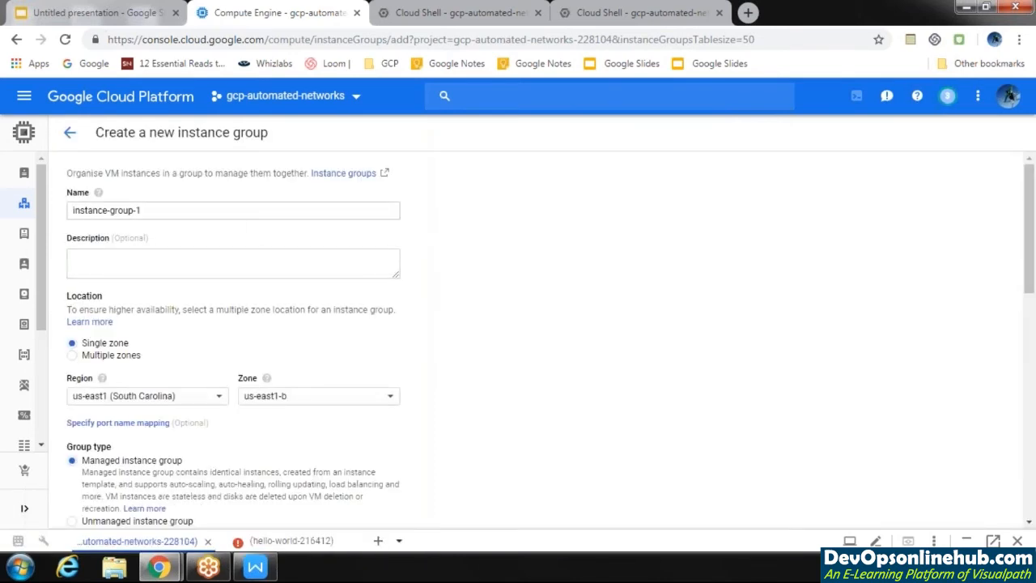
drag(1031, 304, 1031, 338)
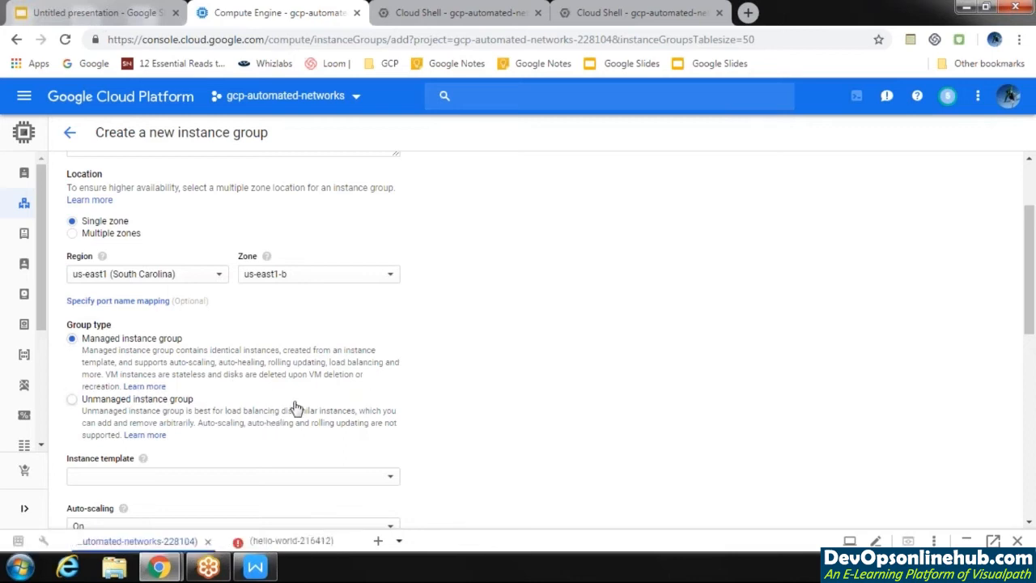
drag(1030, 321, 1031, 340)
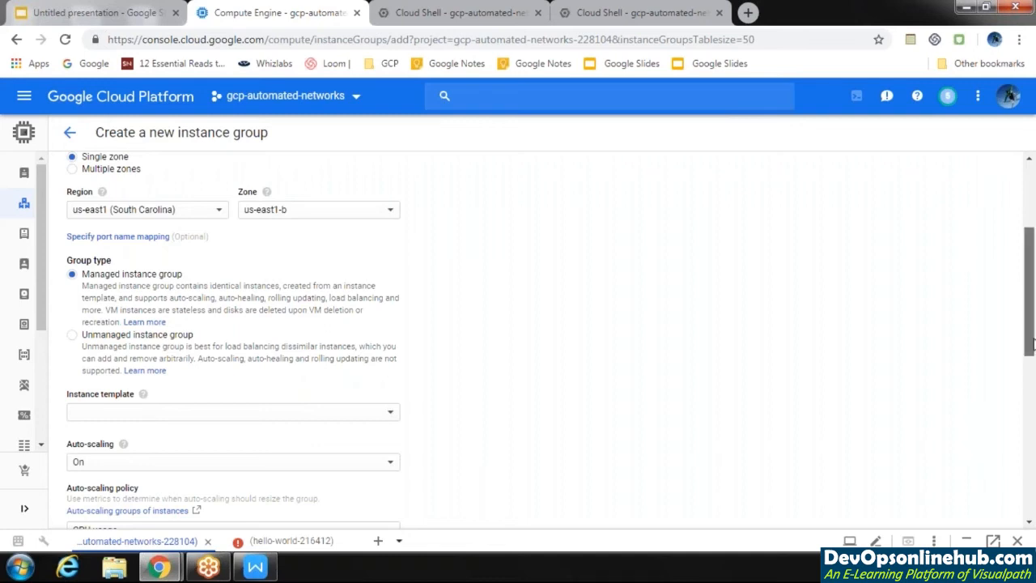
scroll(401, 393, down, 1)
click(388, 388)
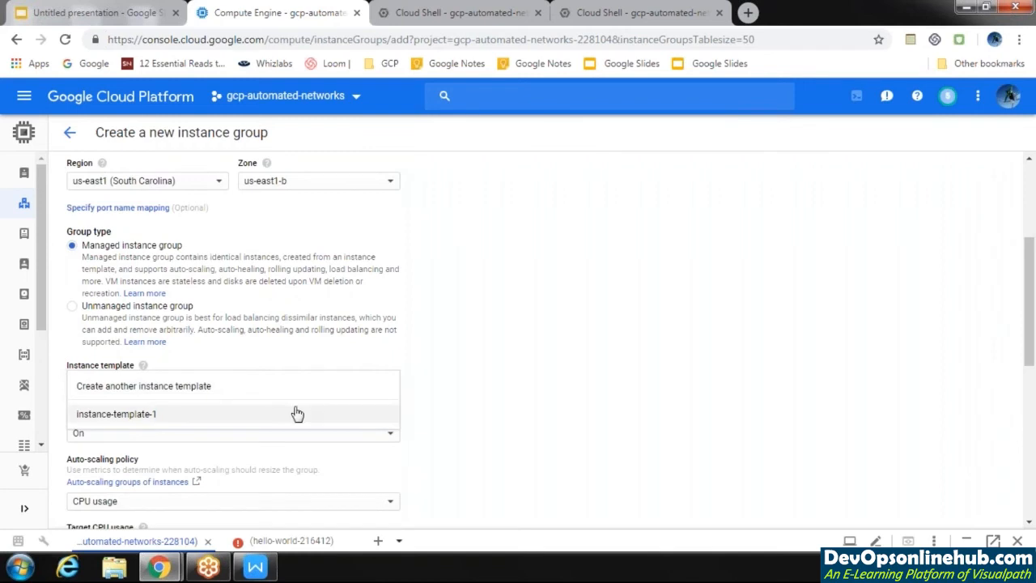
click(204, 423)
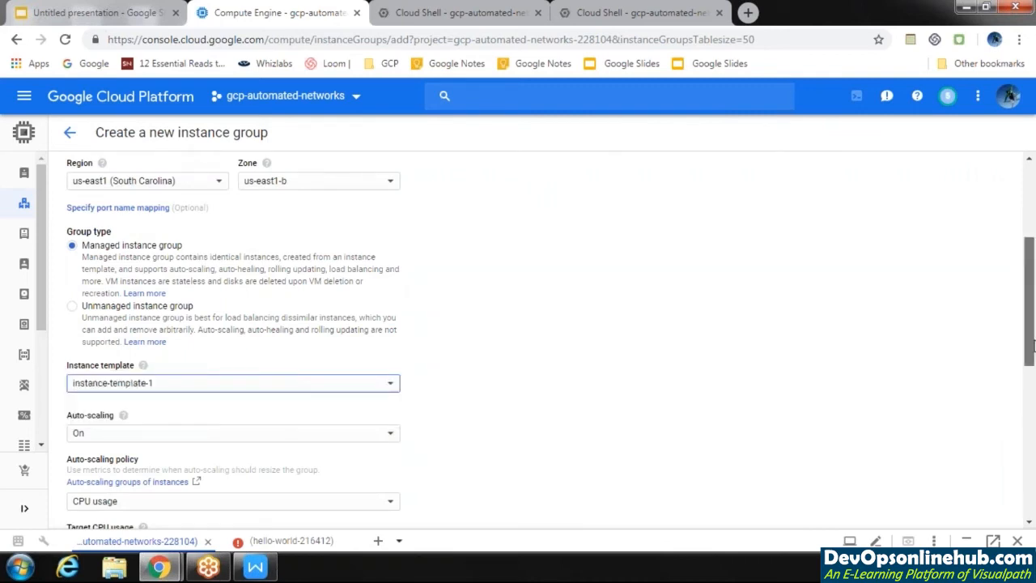
- Keep auto-scaling set to On and CPU usage as the auto-scaling policy for the instance group
scroll(1030, 354, down, 2)
click(361, 344)
click(361, 345)
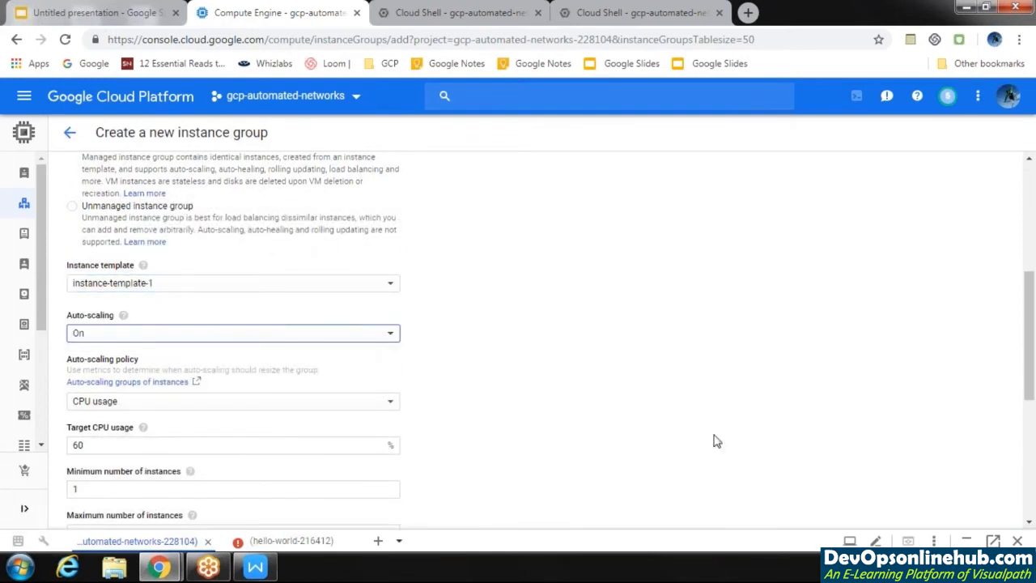
scroll(1030, 393, down, 1)
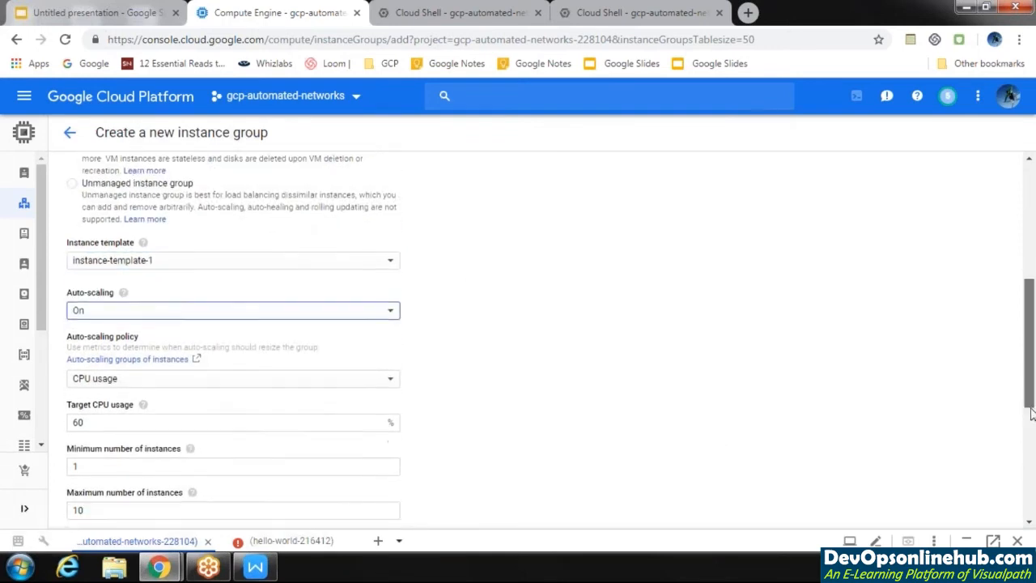
click(377, 351)
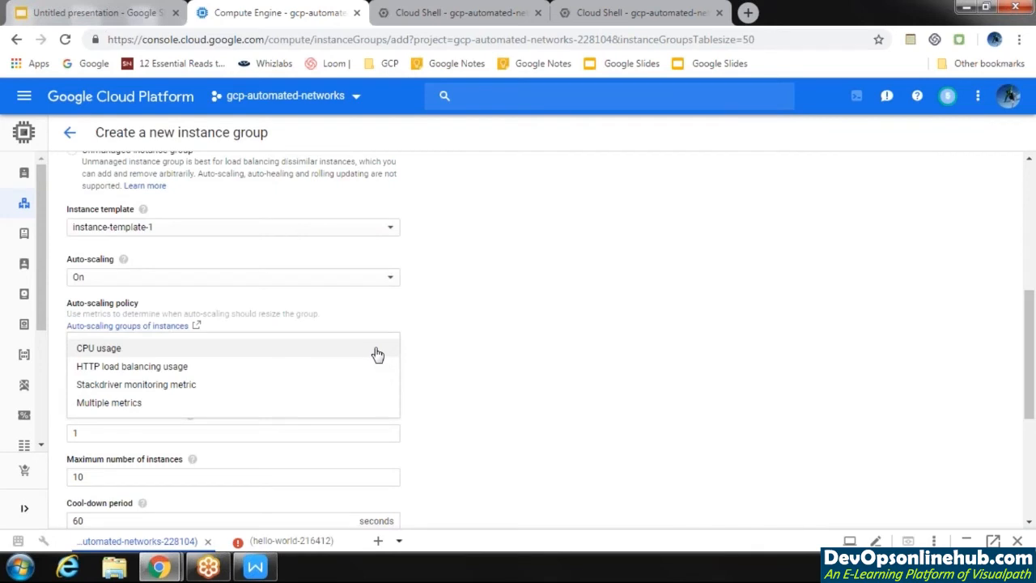
click(377, 353)
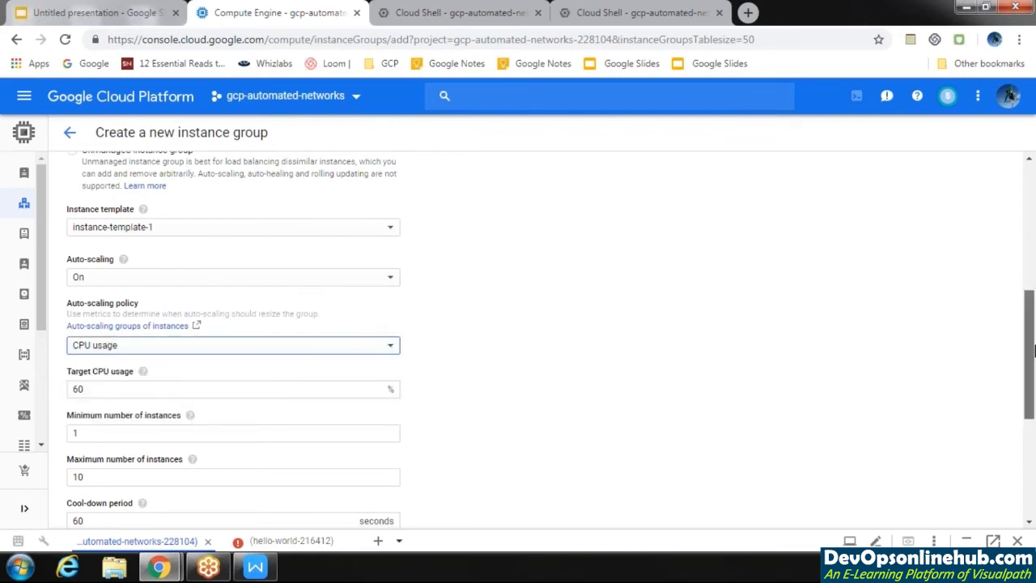
- Set the instance group's target CPU usage to 10%
scroll(1033, 348, down, 2)
click(123, 301)
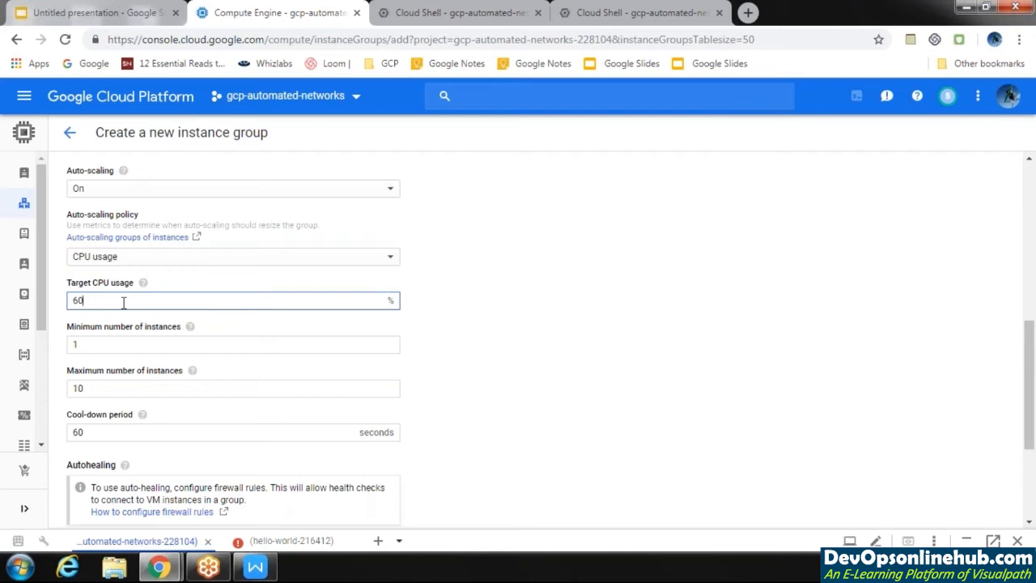
key(BackSpace)
key(BackSpace)
text(10)
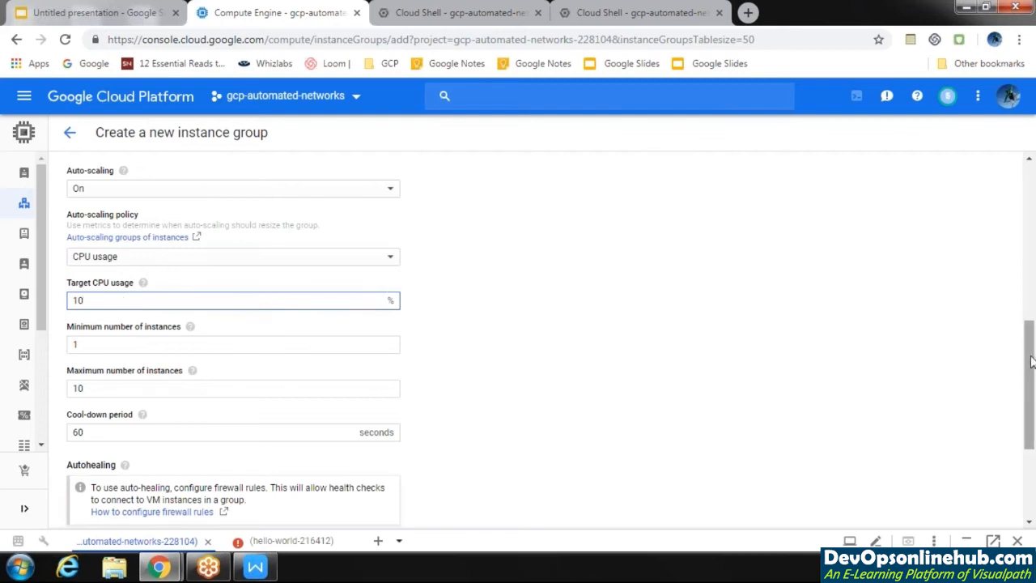
- Set the instance group's cool-down period to 15 seconds
drag(1031, 362, 1030, 327)
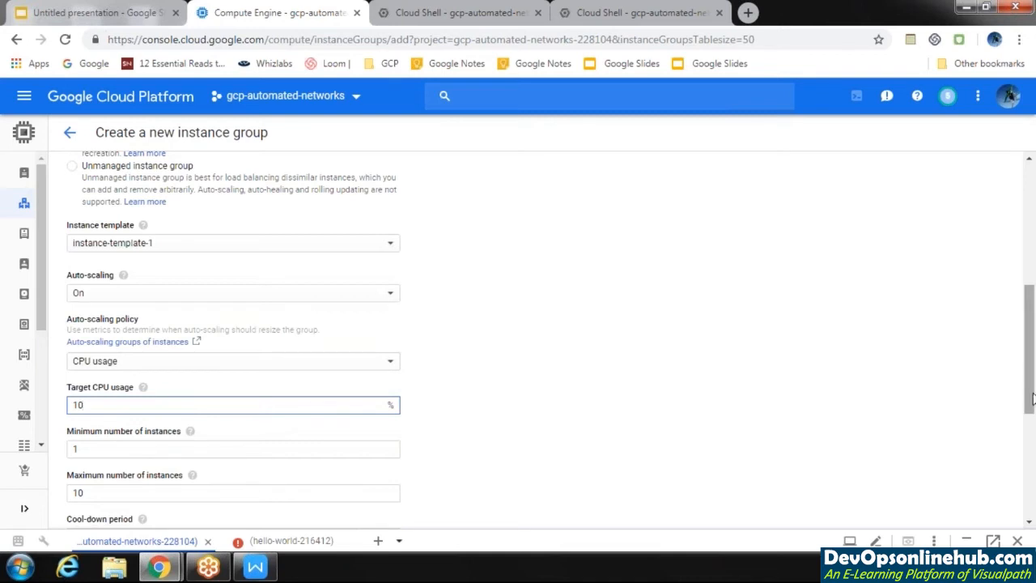
drag(1031, 412, 1031, 457)
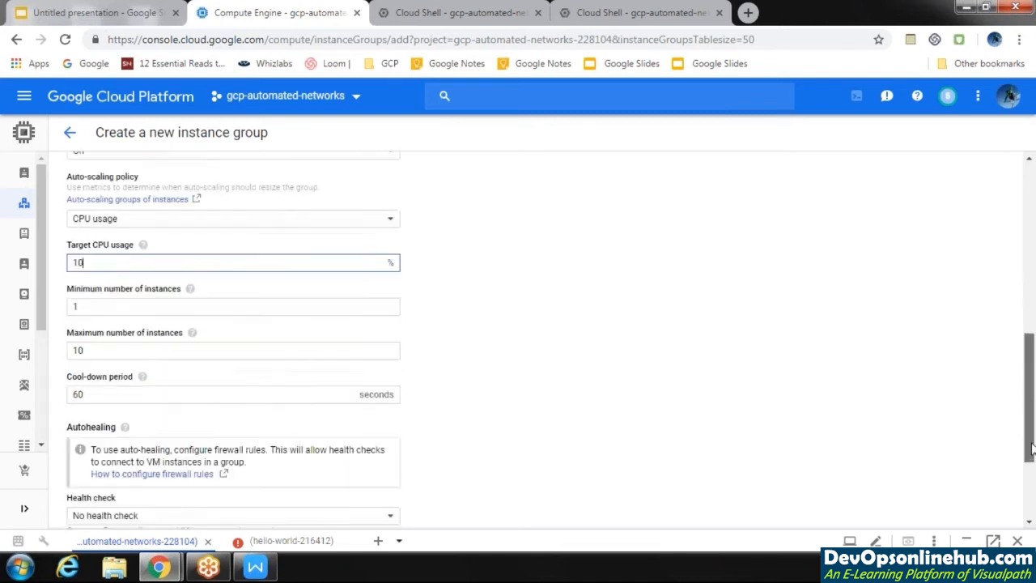
click(109, 357)
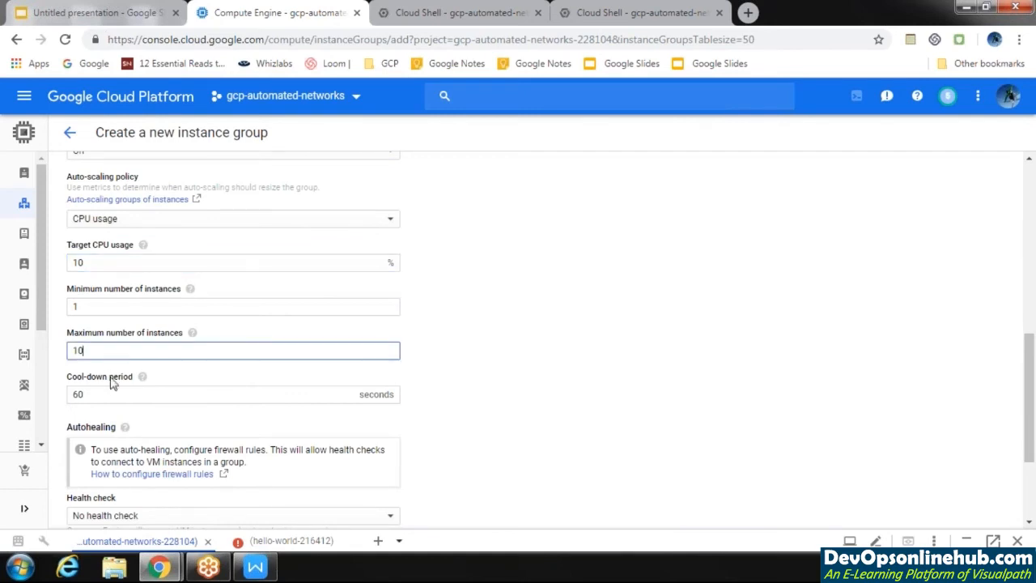
click(105, 392)
key(BackSpace)
key(BackSpace)
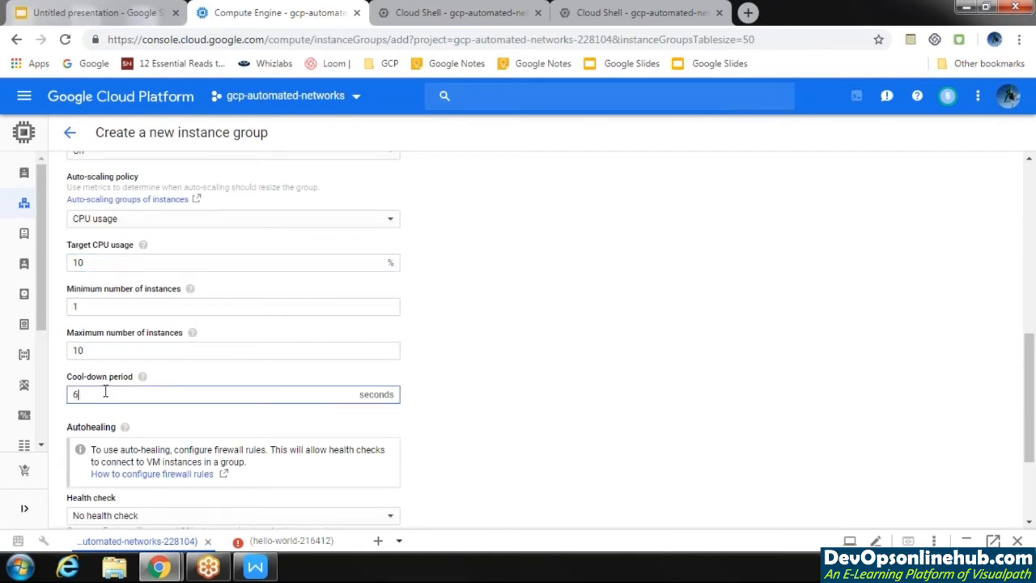
text(2)
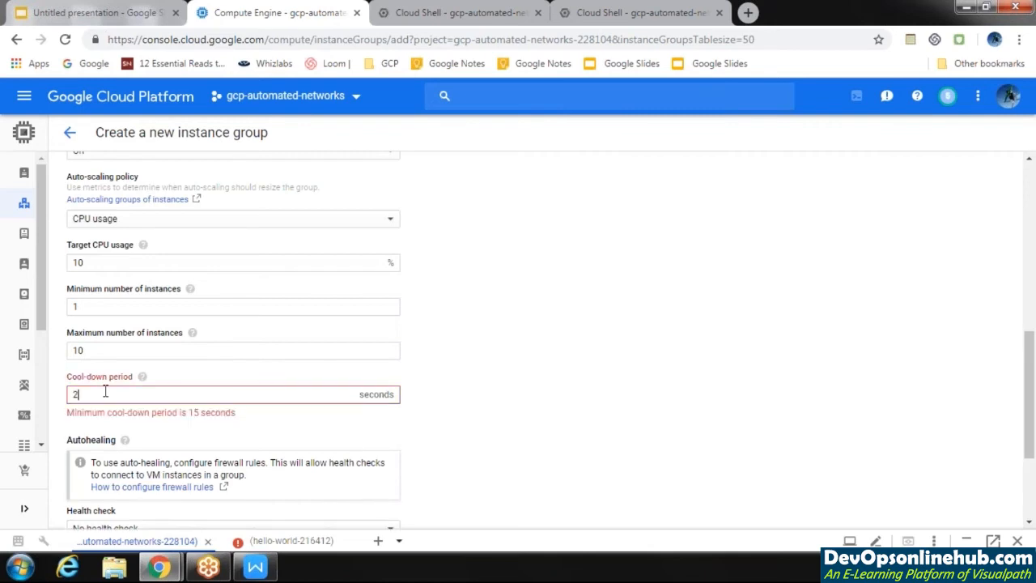
key(BackSpace)
text(15)
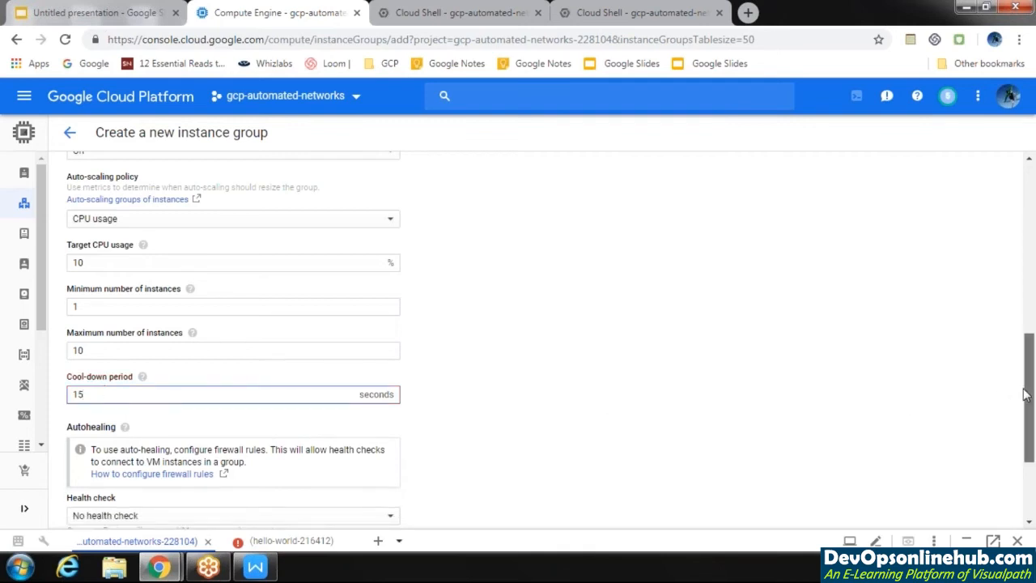
- Review the auto-scaling settings, keep No health check for autohealing, and create the instance group
drag(1023, 394, 1030, 337)
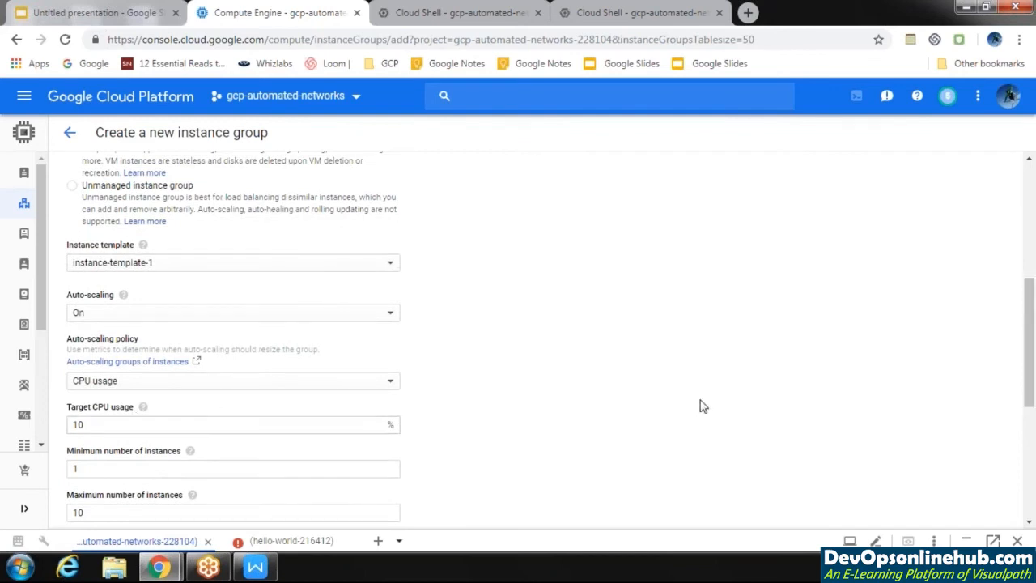
drag(1033, 322, 1033, 346)
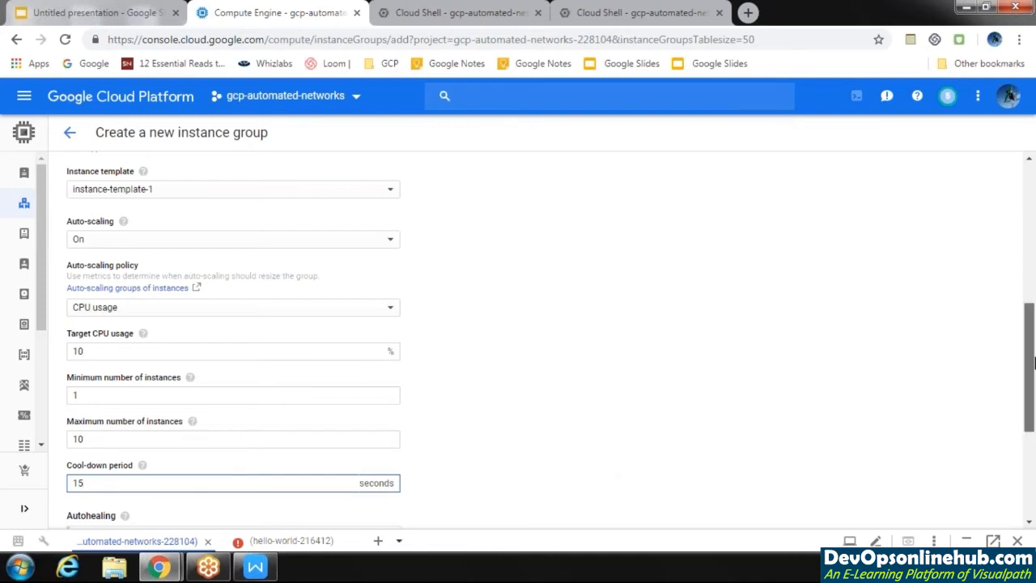
drag(1033, 362, 1032, 390)
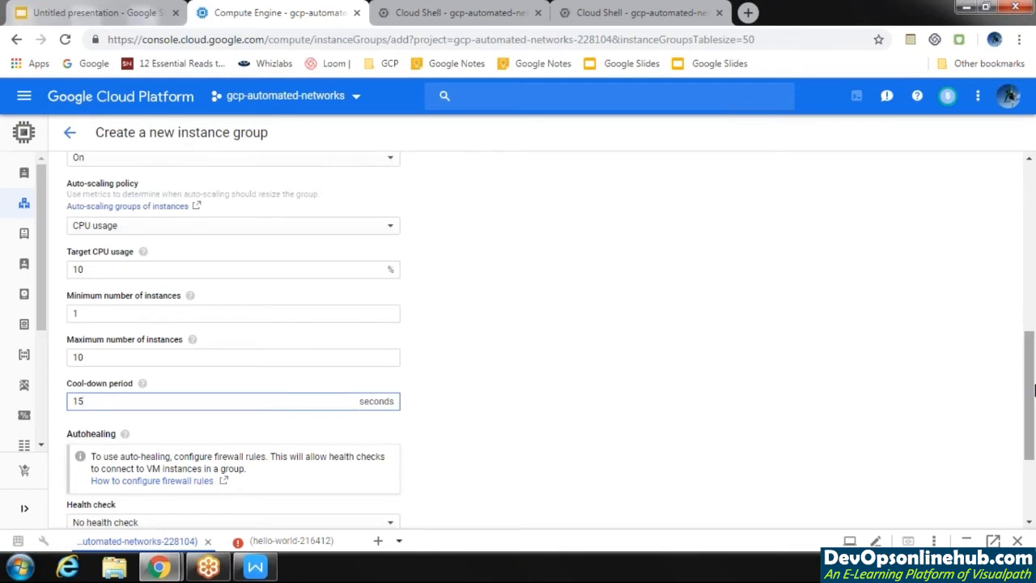
drag(1034, 394, 1034, 450)
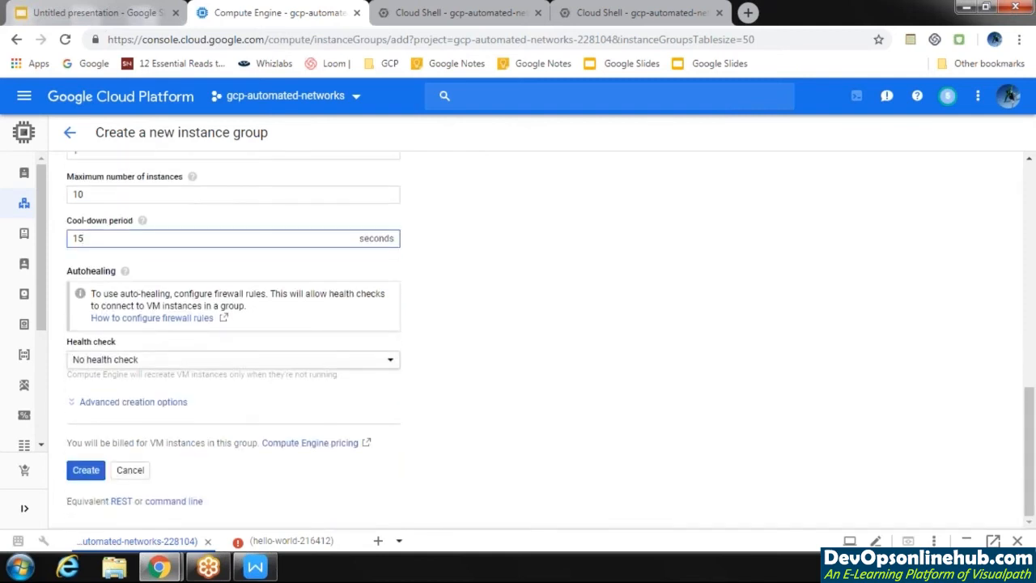
click(356, 359)
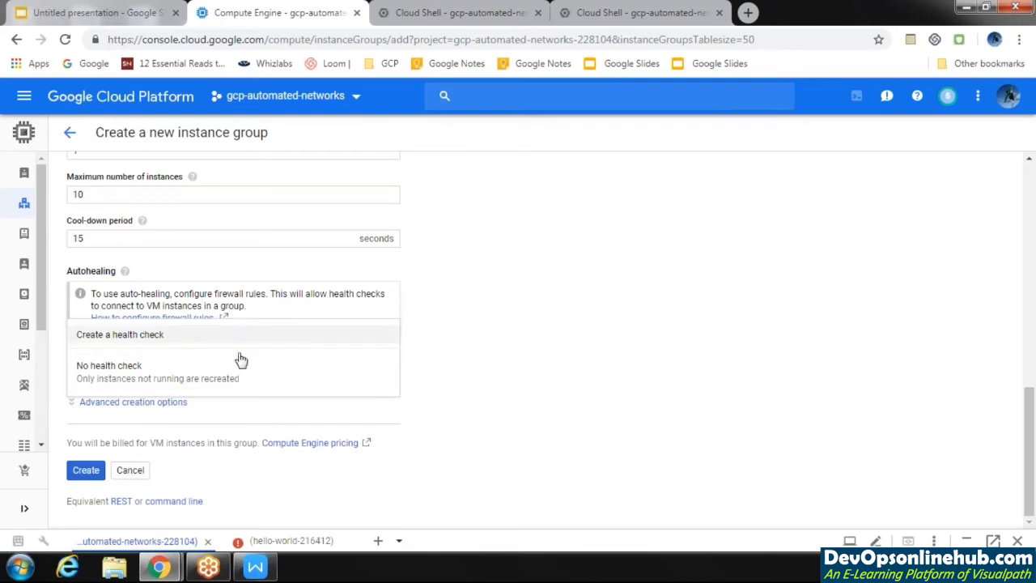
click(513, 351)
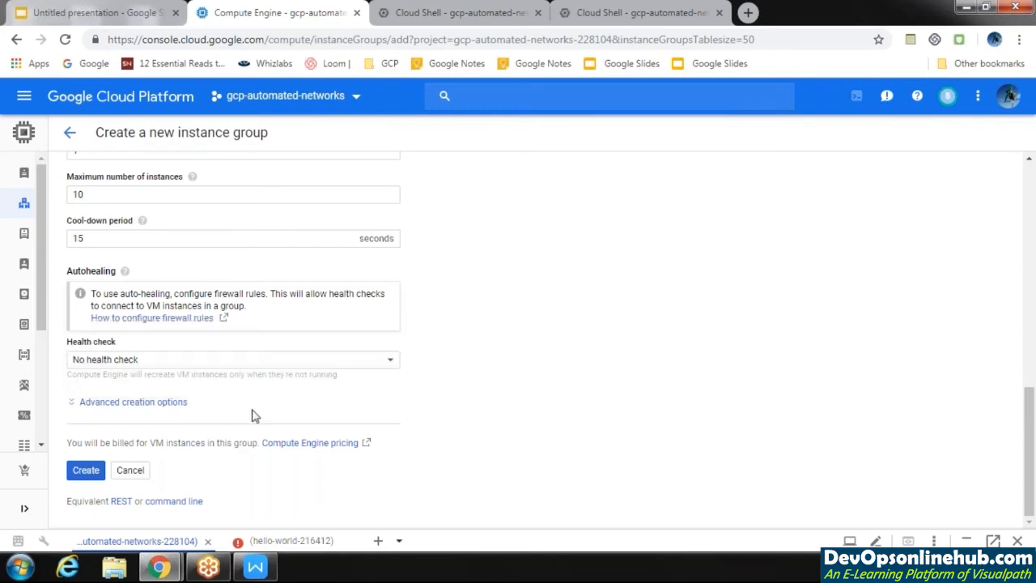
click(85, 476)
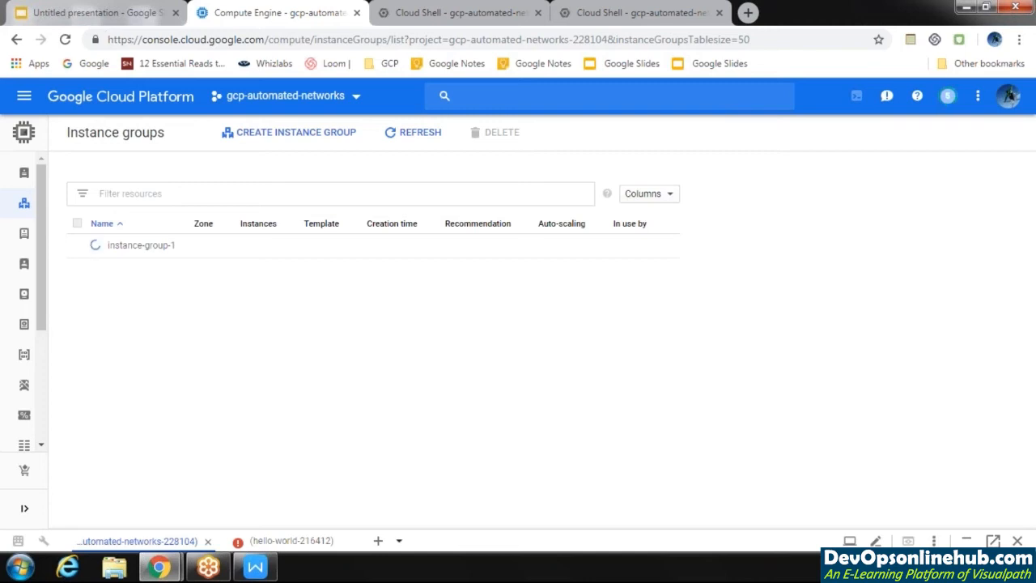
- Open the VM instances list to check the instance created by instance-group-1
mouse_move(111, 250)
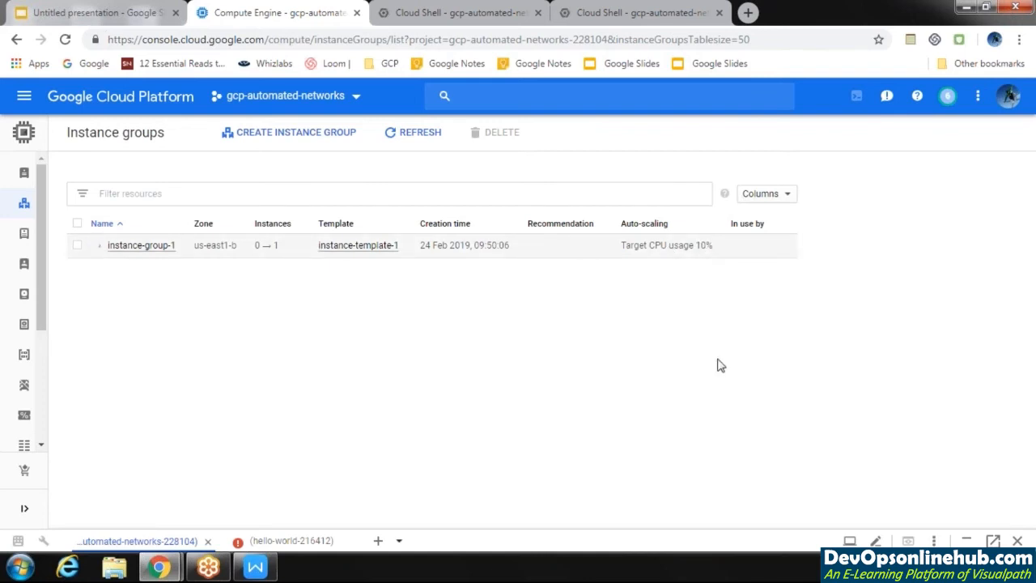
mouse_move(35, 178)
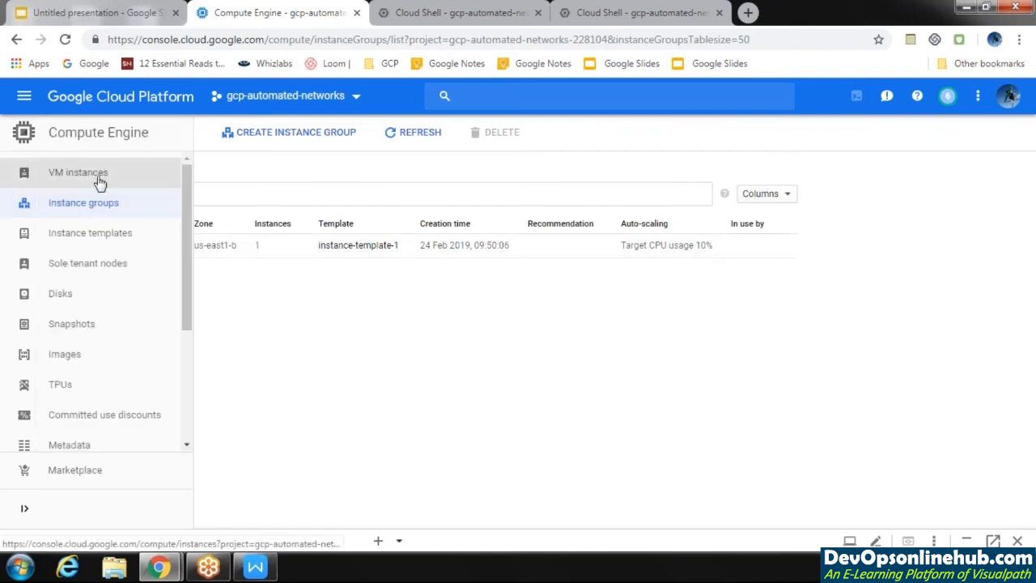
click(102, 180)
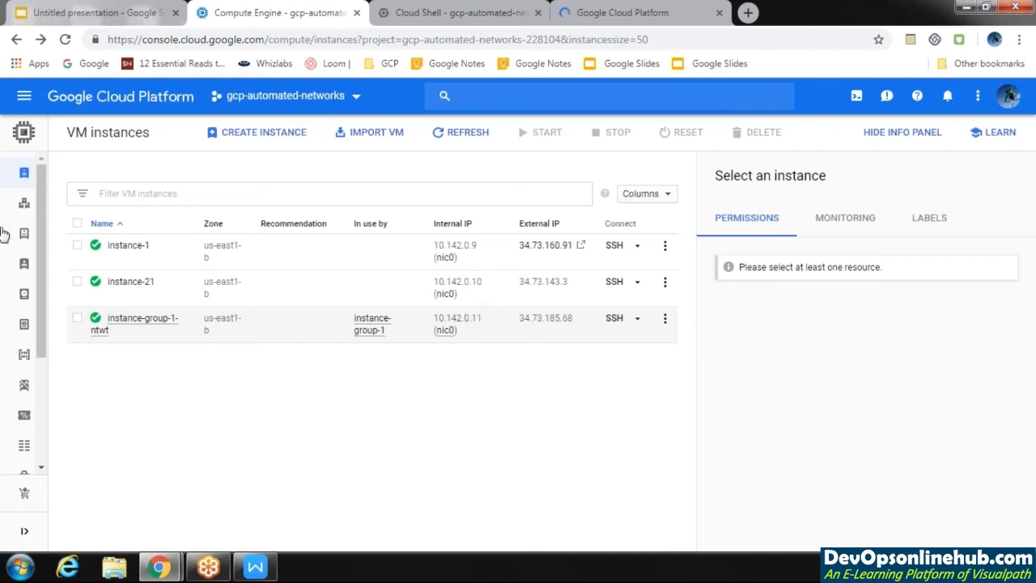
- Open the Compute Engine Images page
mouse_move(70, 252)
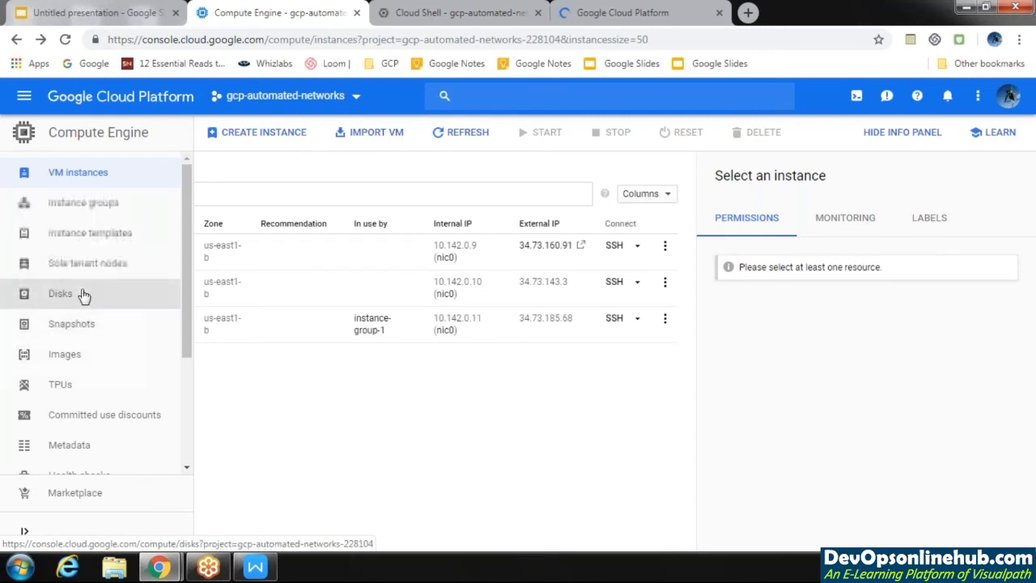
click(72, 358)
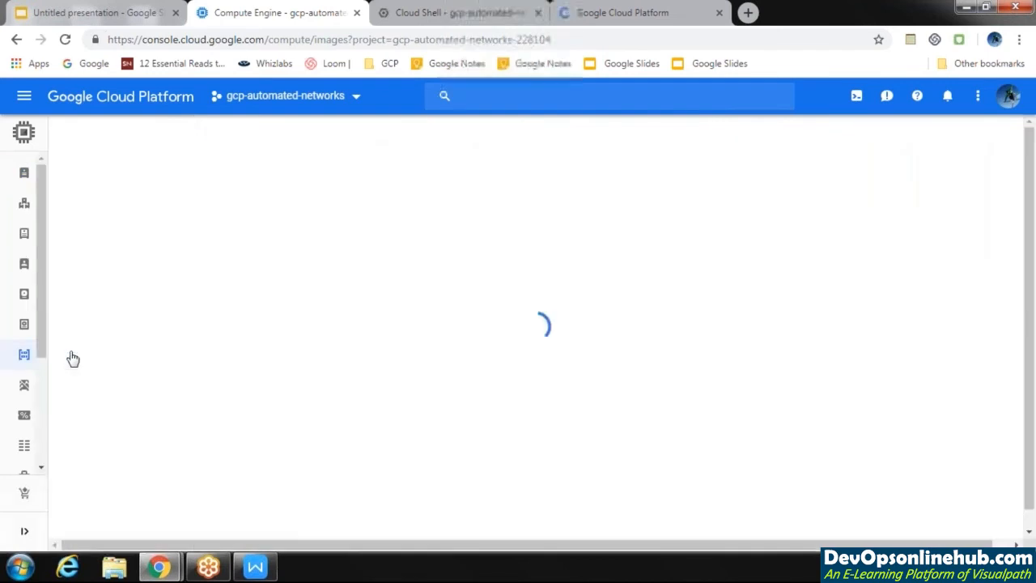
mouse_move(188, 255)
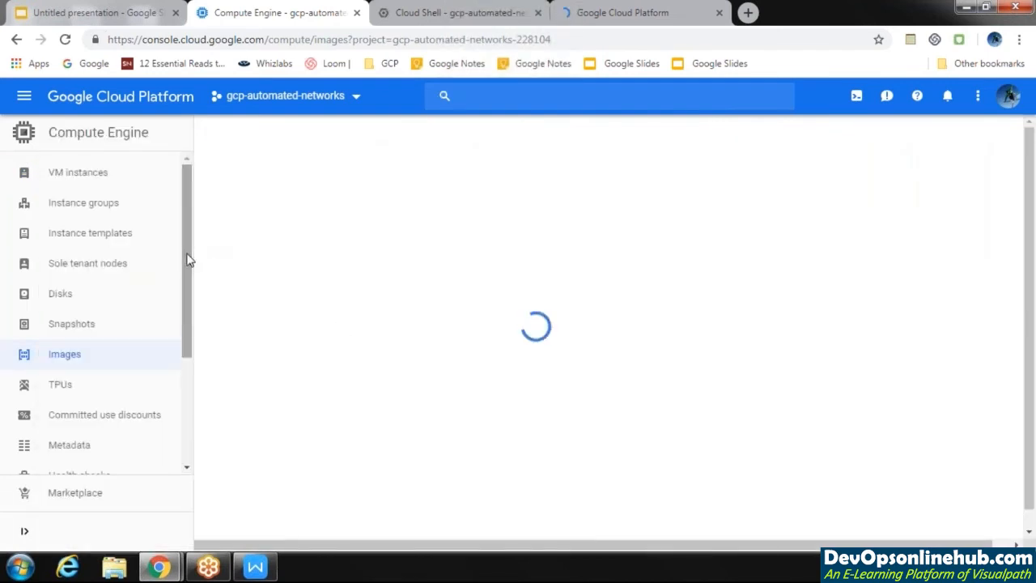
drag(187, 373, 193, 212)
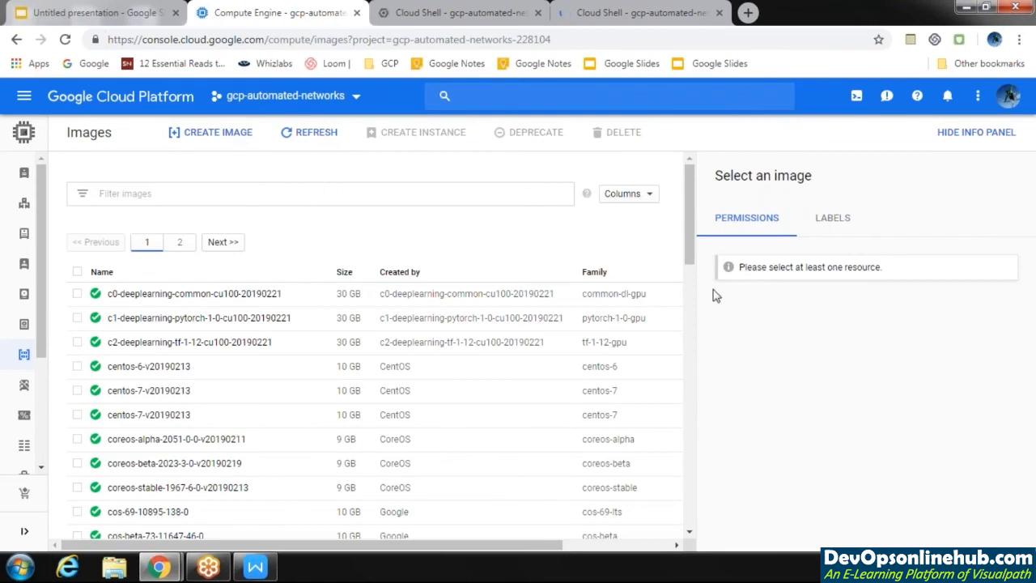
- Filter the image list by the centos-6 family, and clear the filter after viewing the matching images
drag(692, 287, 696, 187)
click(277, 194)
click(362, 223)
click(158, 192)
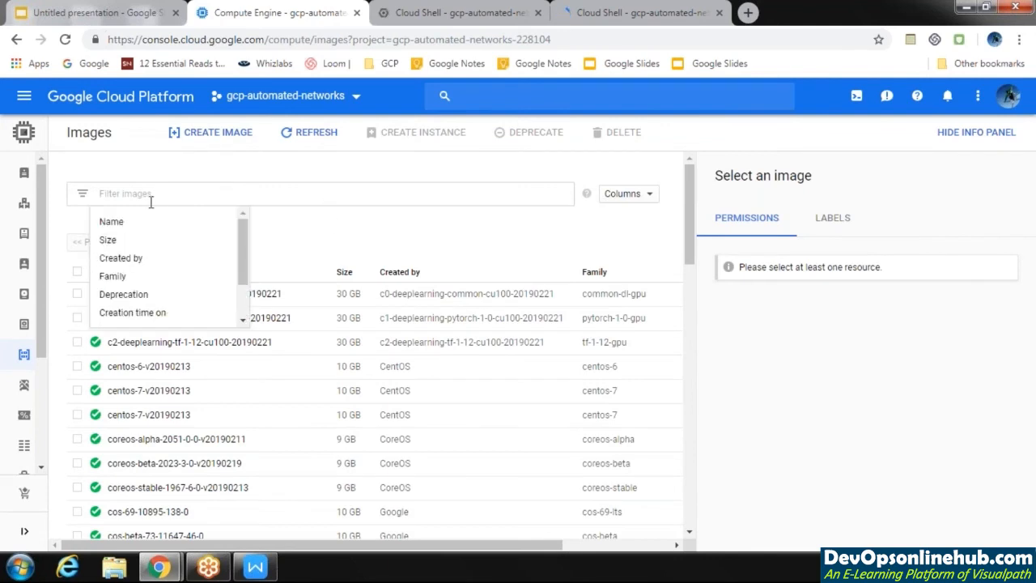
click(142, 279)
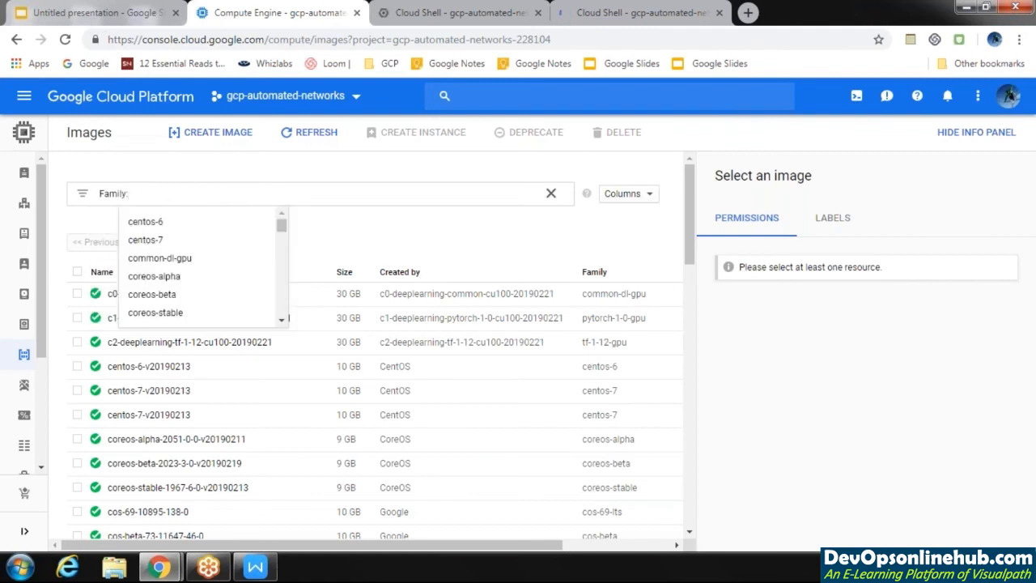
click(211, 228)
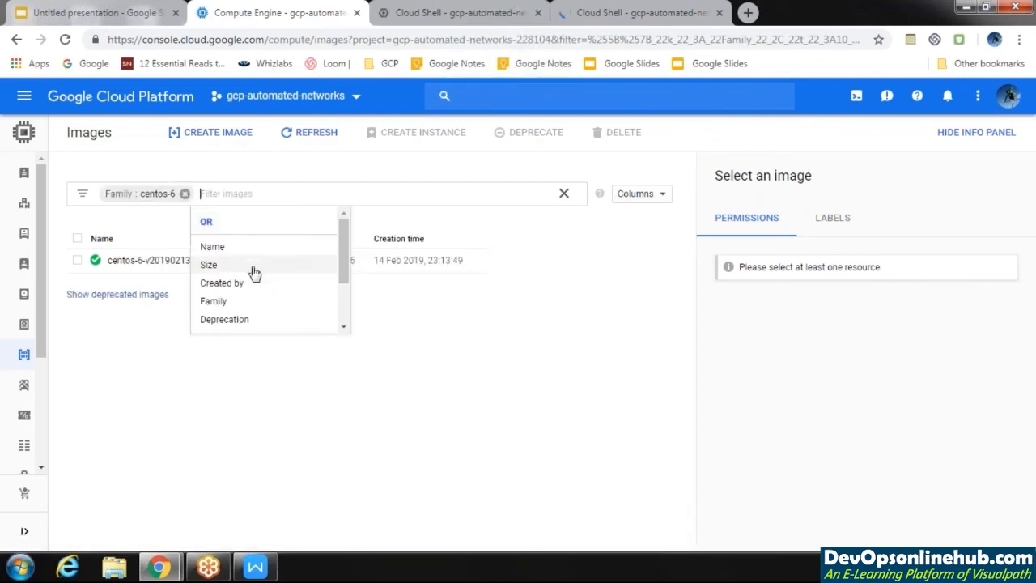
click(394, 319)
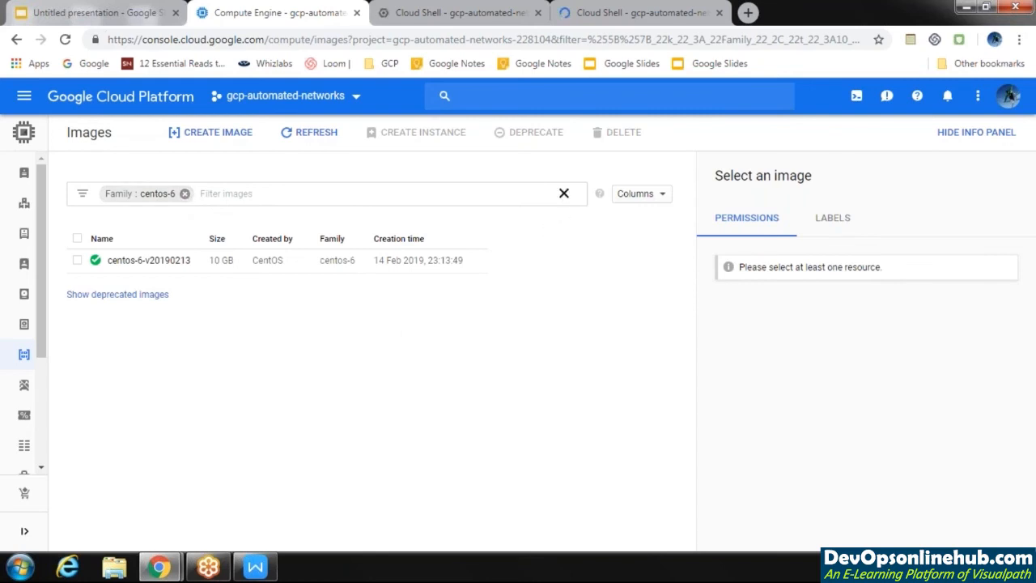
click(564, 192)
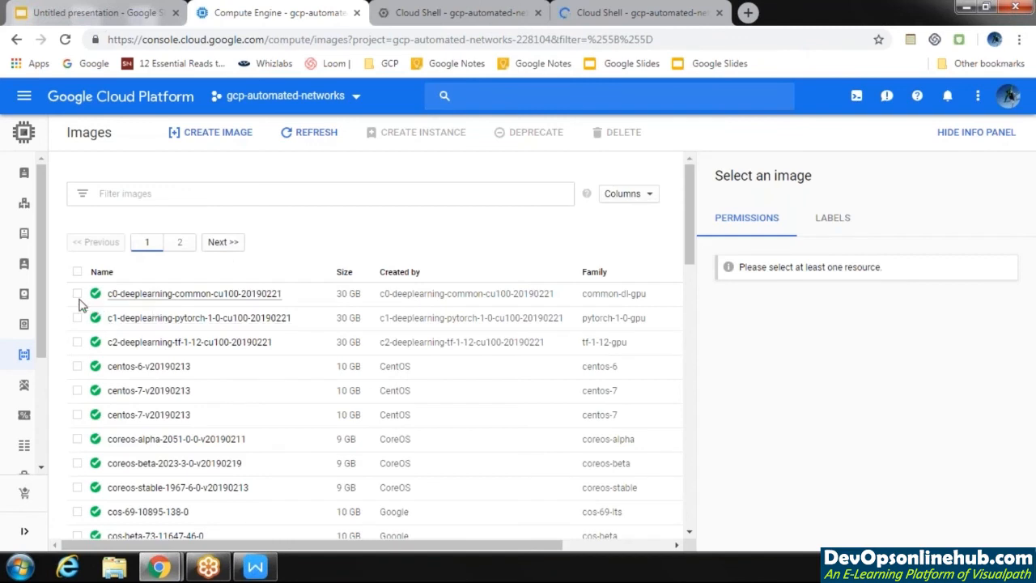
- Try to create an image named image-1 from source disk instance-1, leaving the option to keep the instance running unselected
click(77, 293)
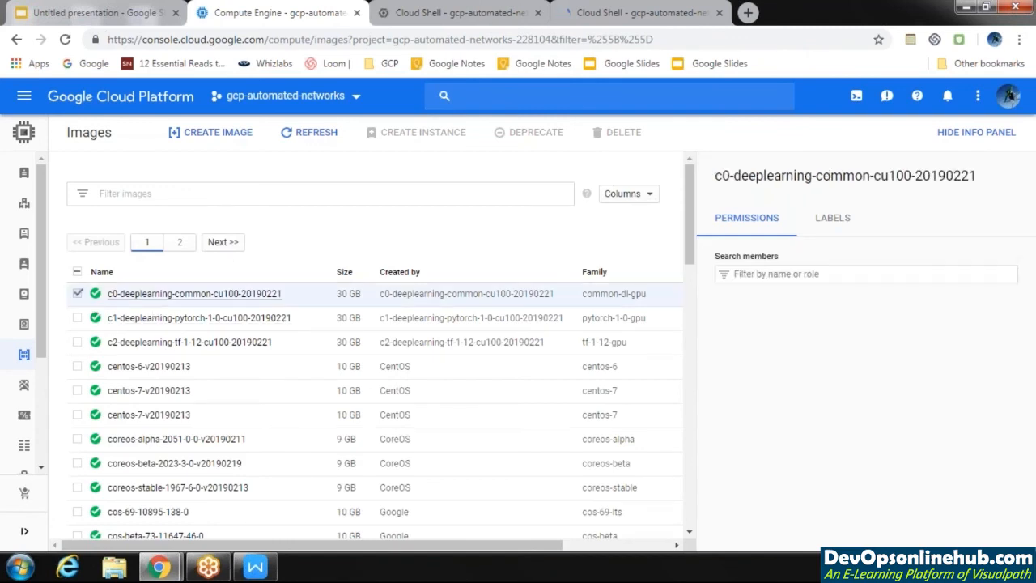
click(212, 135)
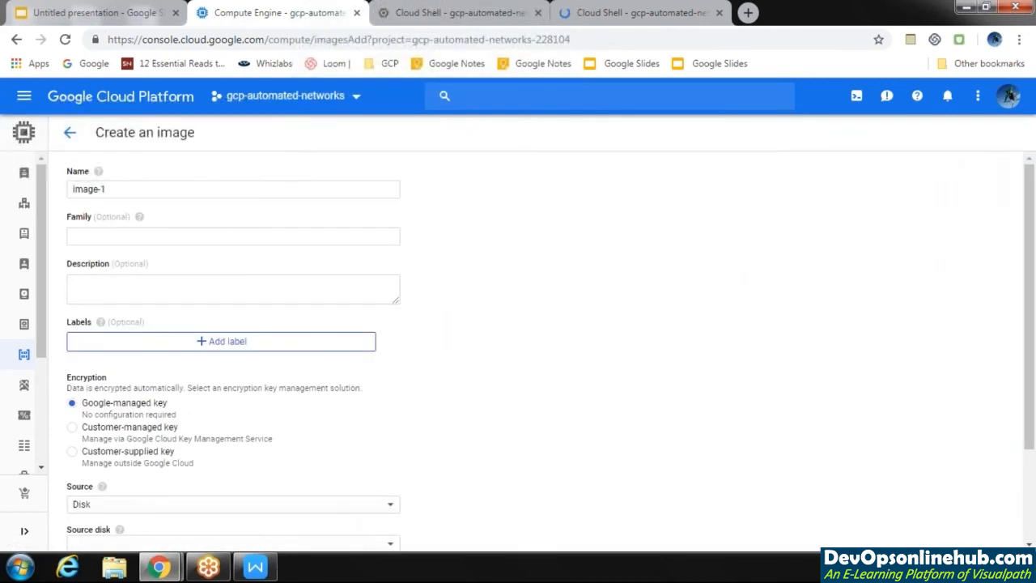
click(146, 236)
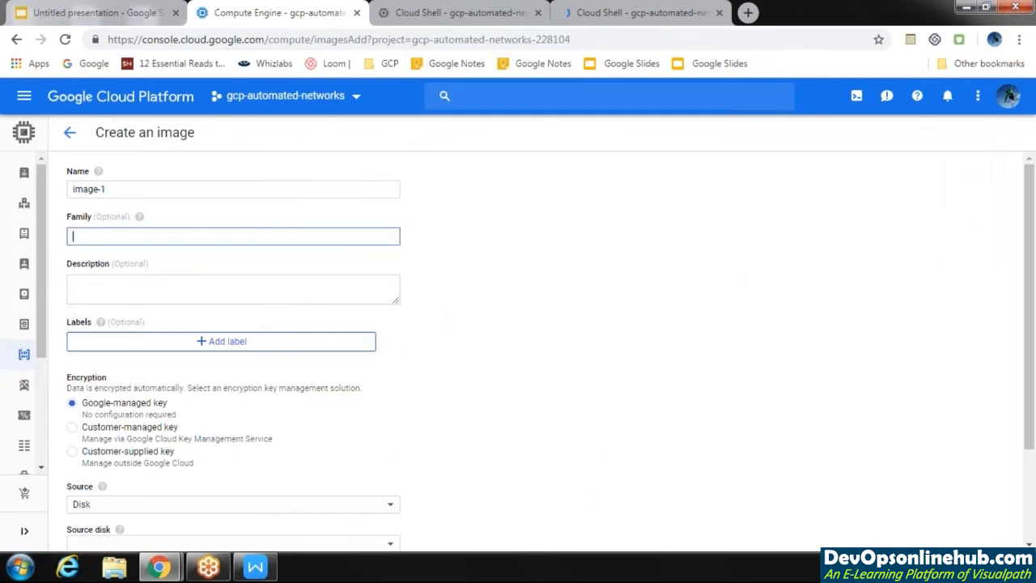
click(1026, 470)
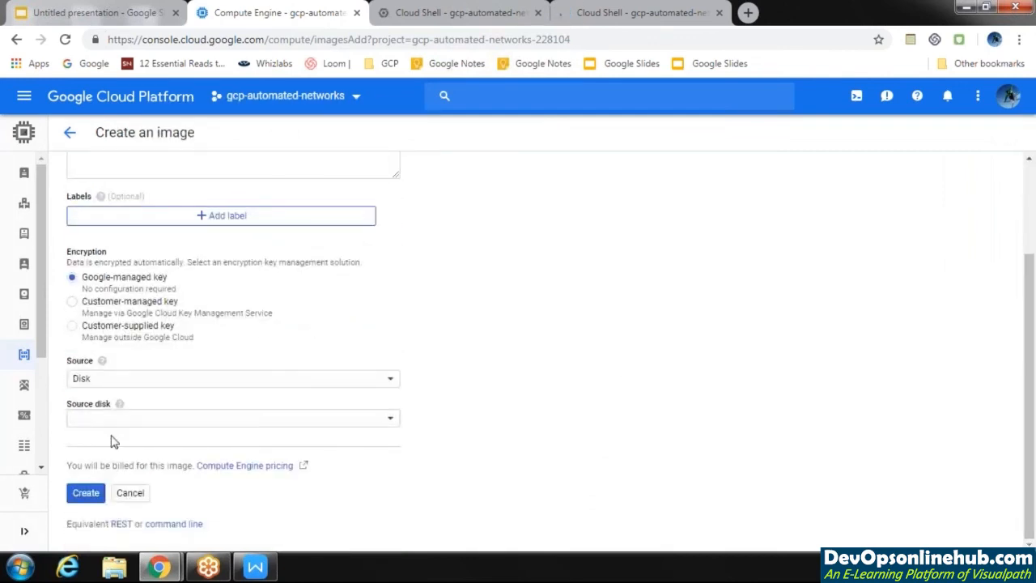
click(188, 421)
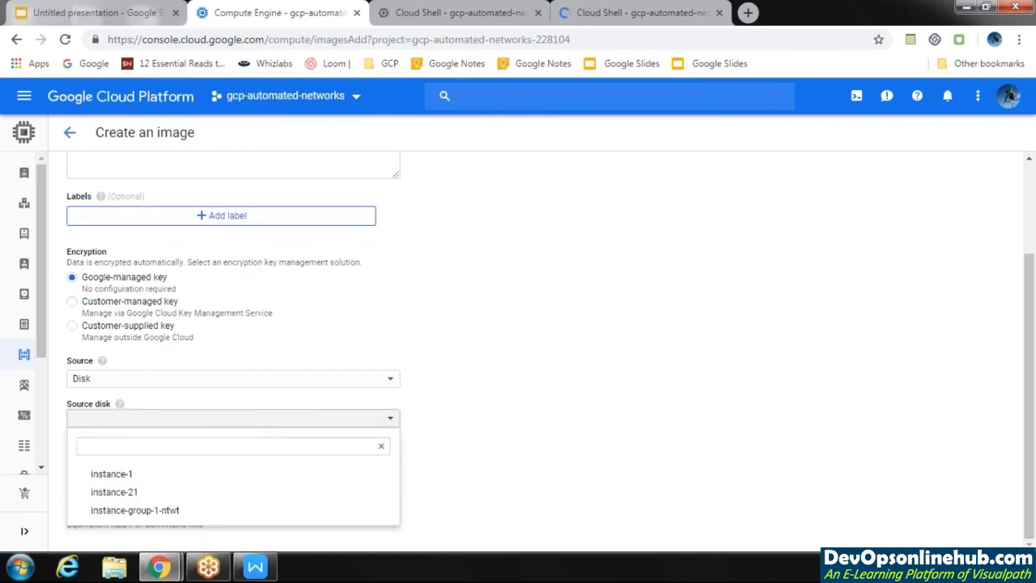
click(251, 481)
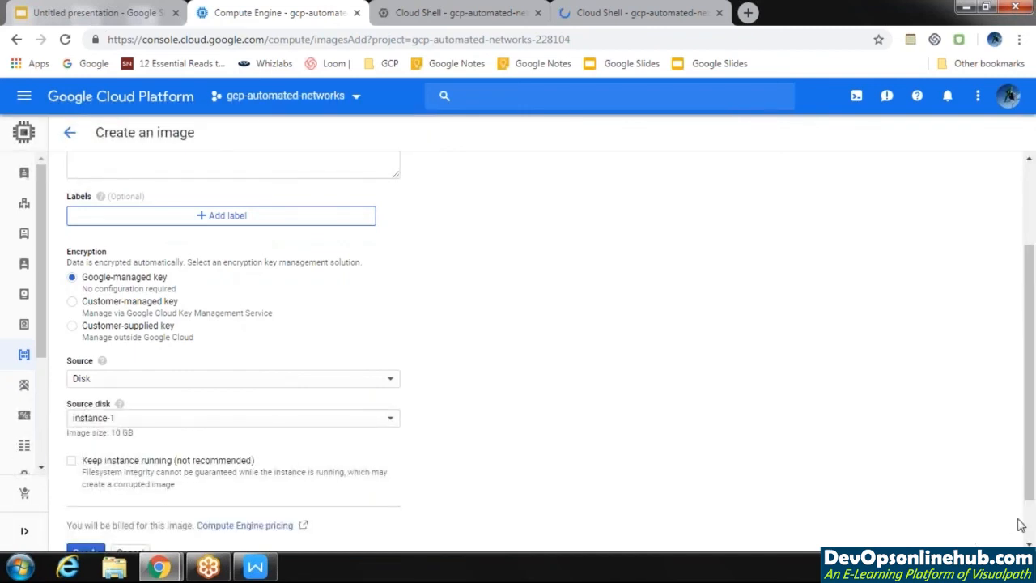
scroll(1025, 525, down, 2)
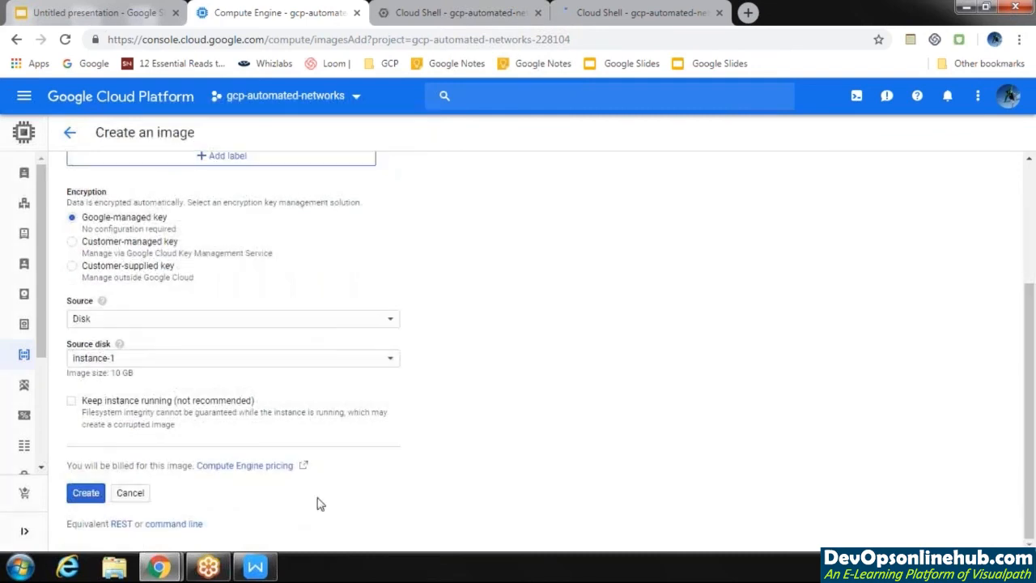
click(86, 492)
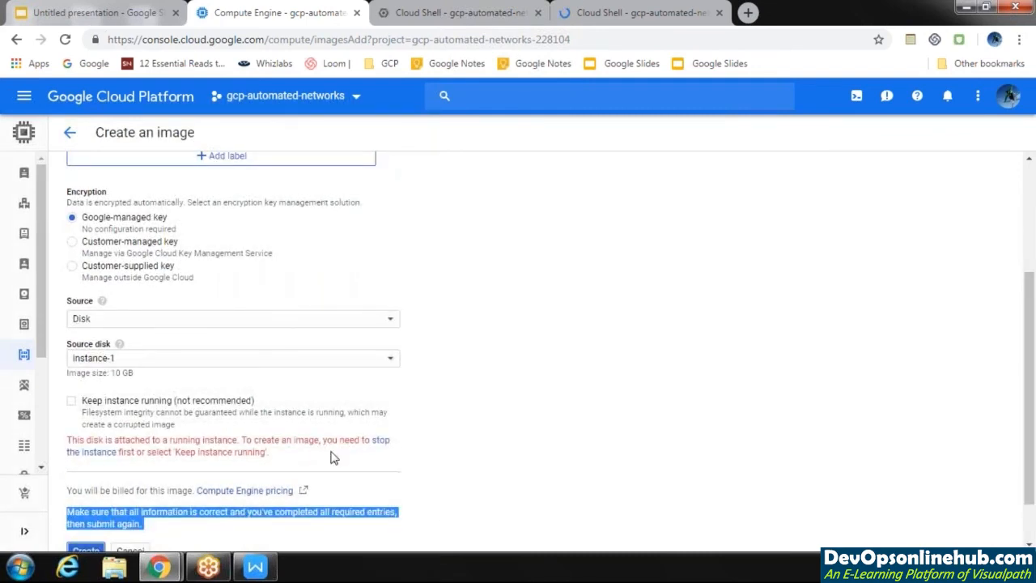
scroll(1033, 502, down, 1)
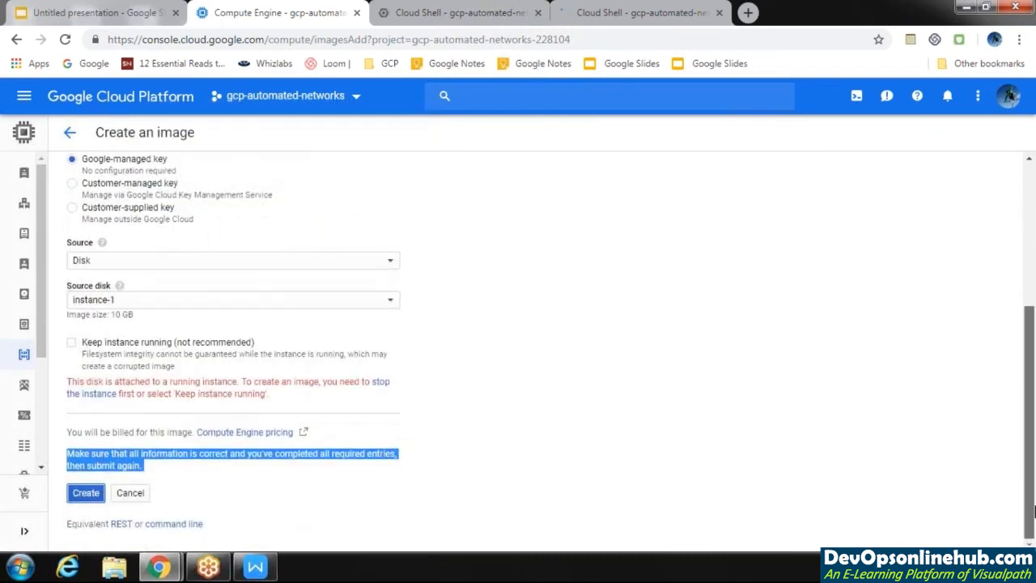
drag(1034, 402, 1026, 450)
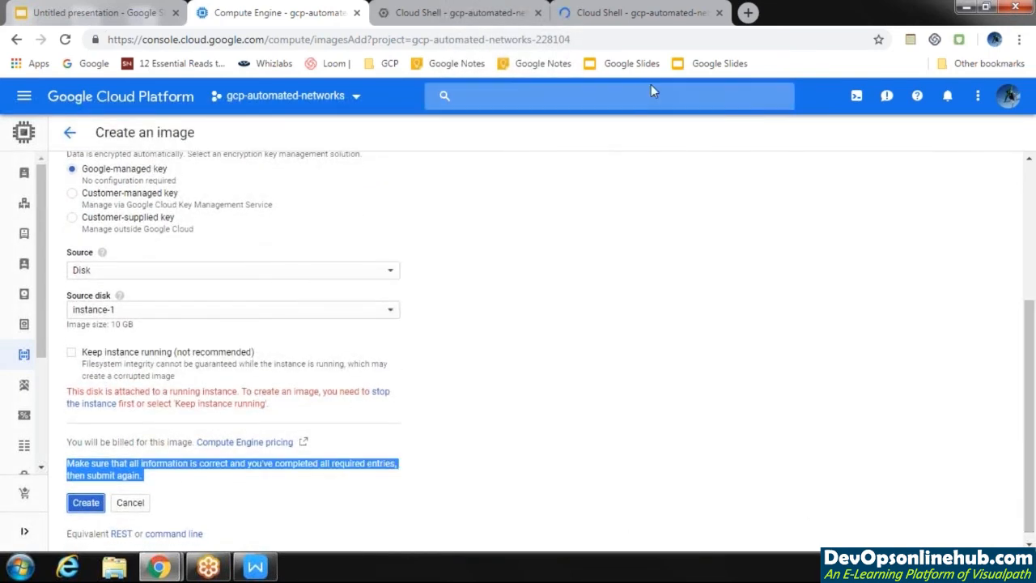
click(639, 13)
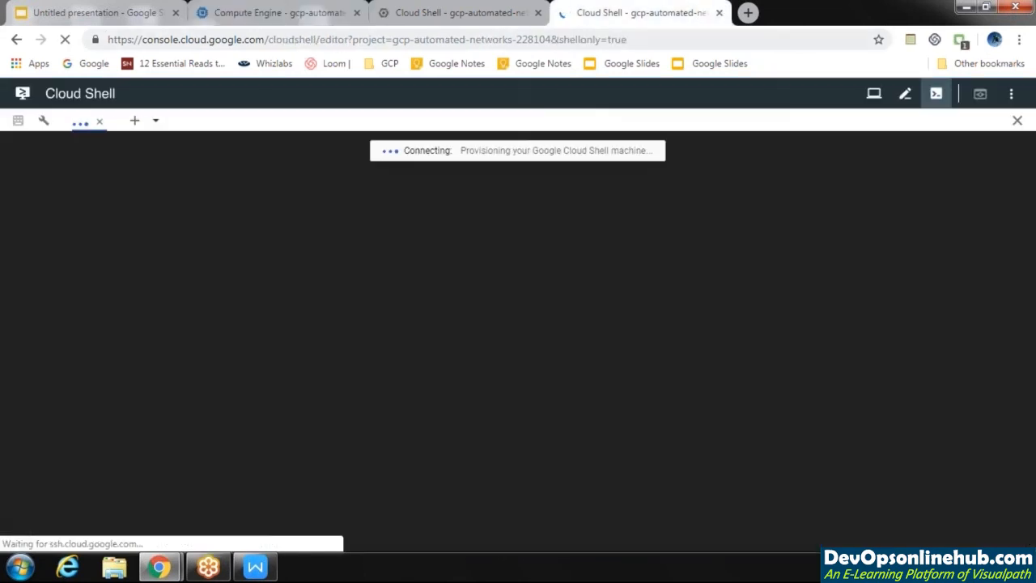
click(299, 10)
- Leave the image form and stop the VM instance-1 from the Compute Engine VM instances list
click(71, 134)
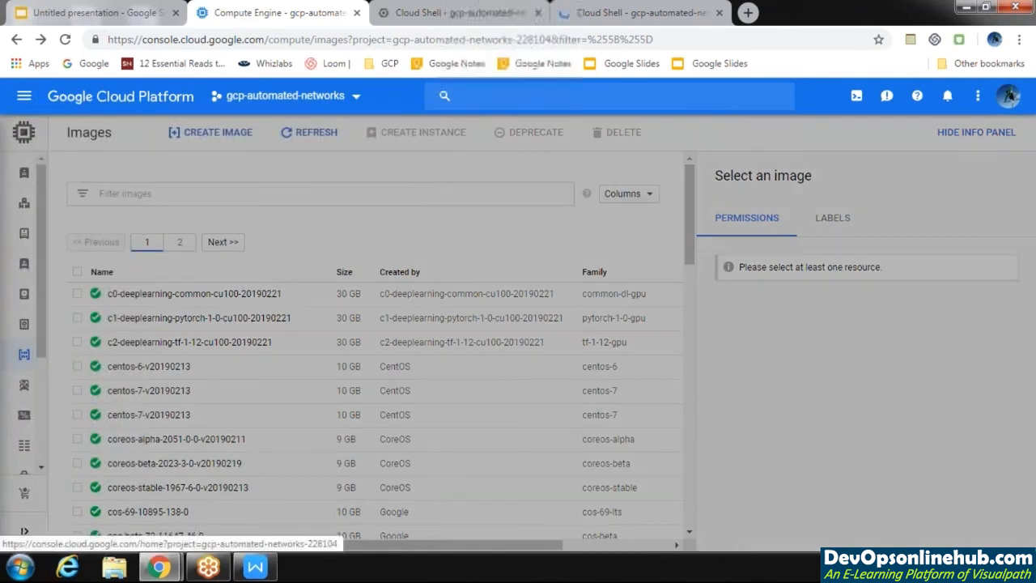
click(24, 96)
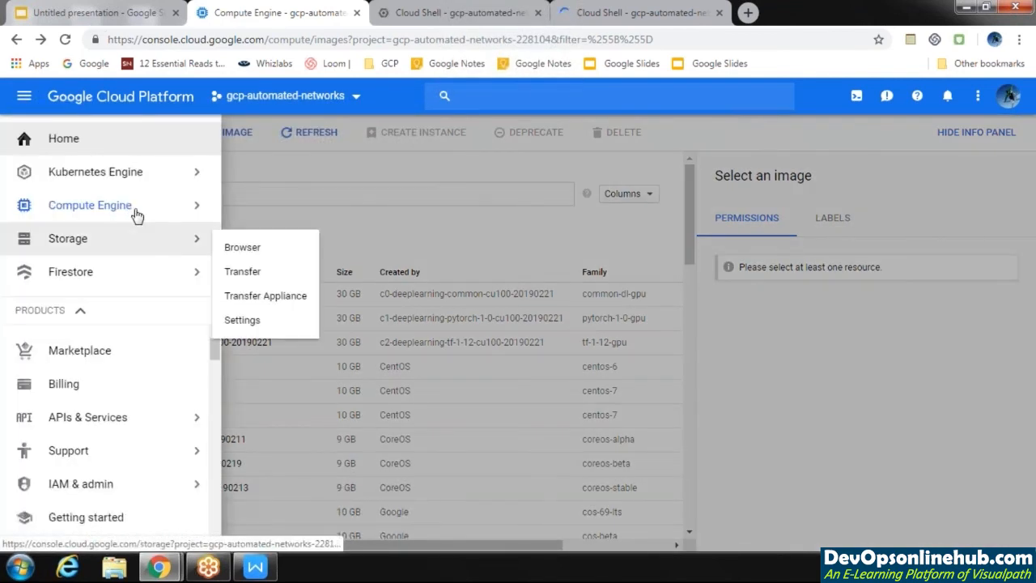
mouse_move(202, 209)
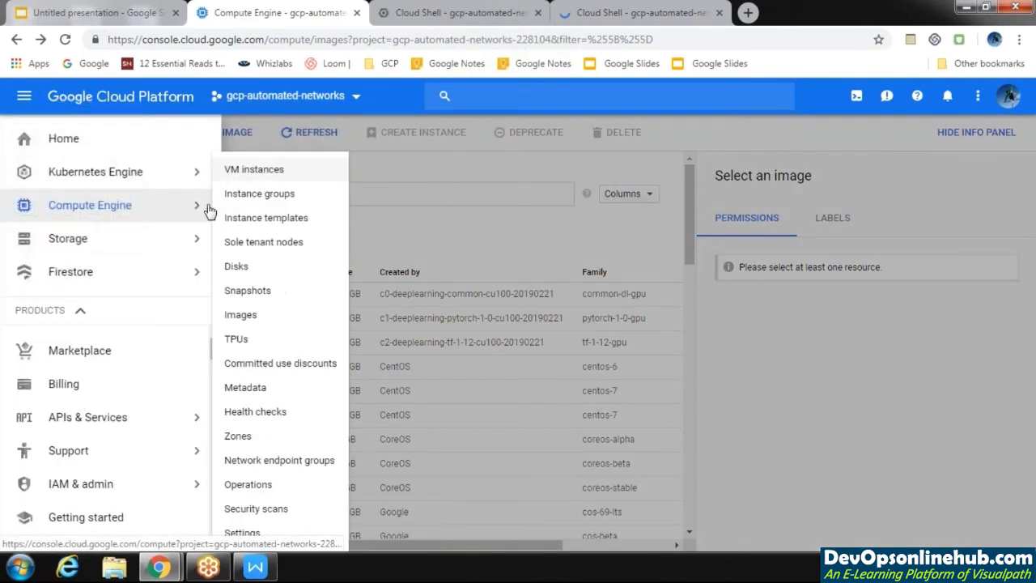
click(278, 178)
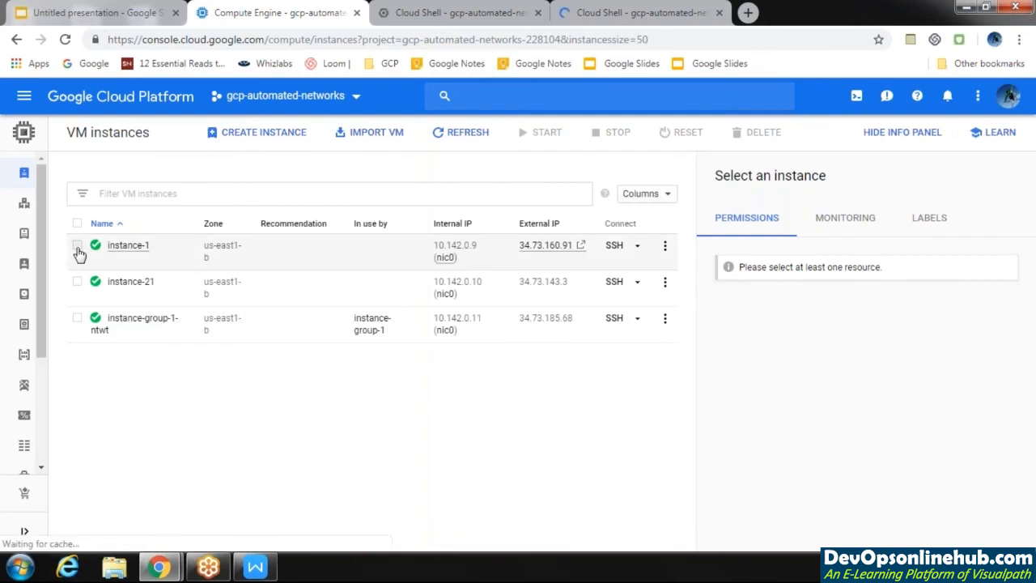
click(78, 250)
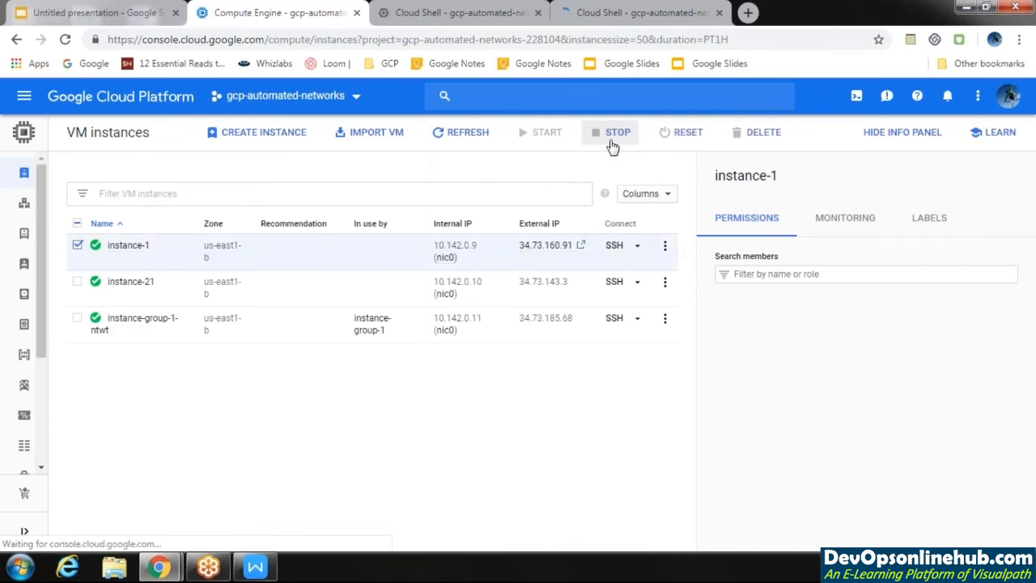
click(613, 147)
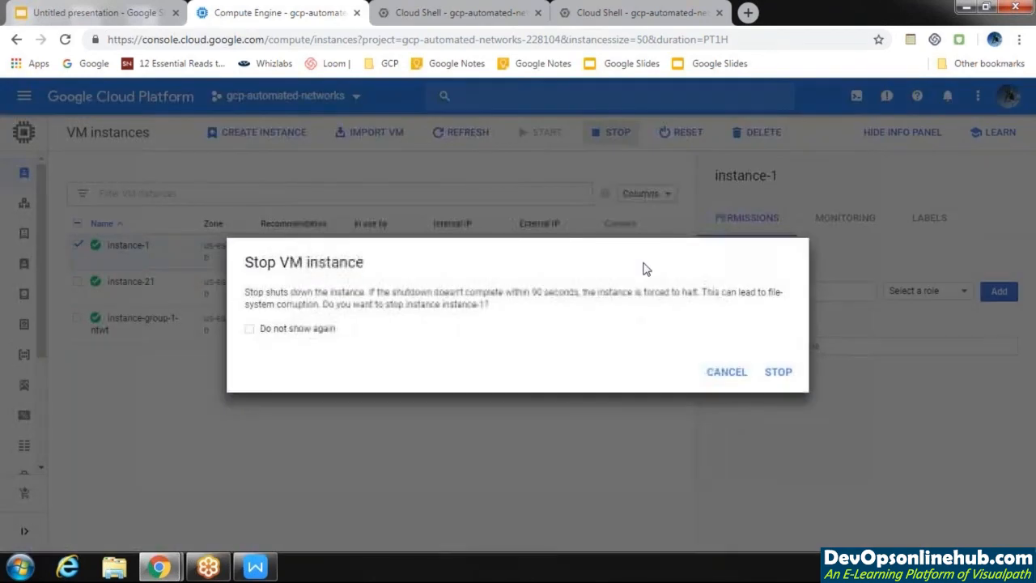
click(785, 378)
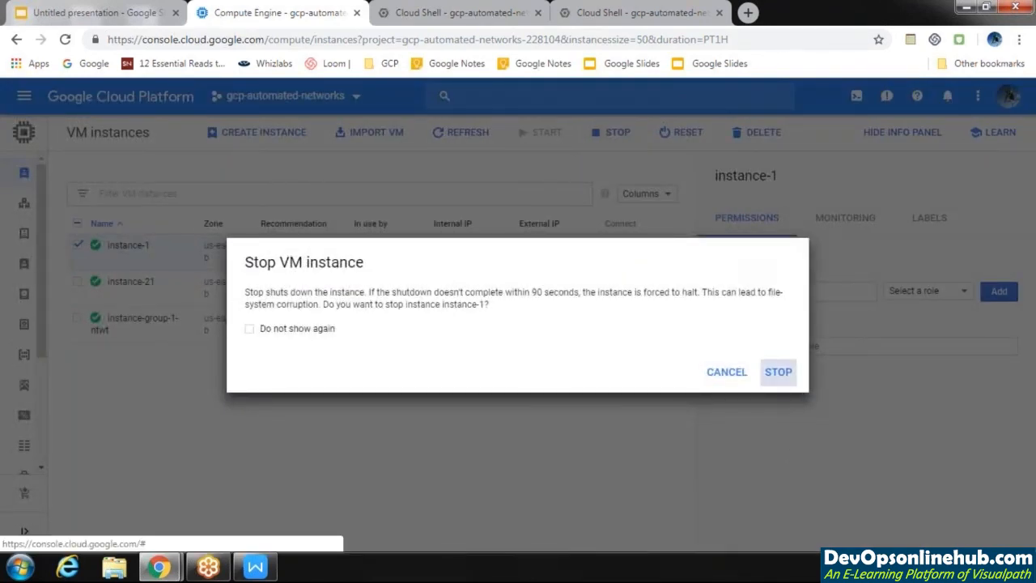
- Create a Compute Engine image named image-1 from source disk instance-1 with a Google-managed encryption key
click(64, 355)
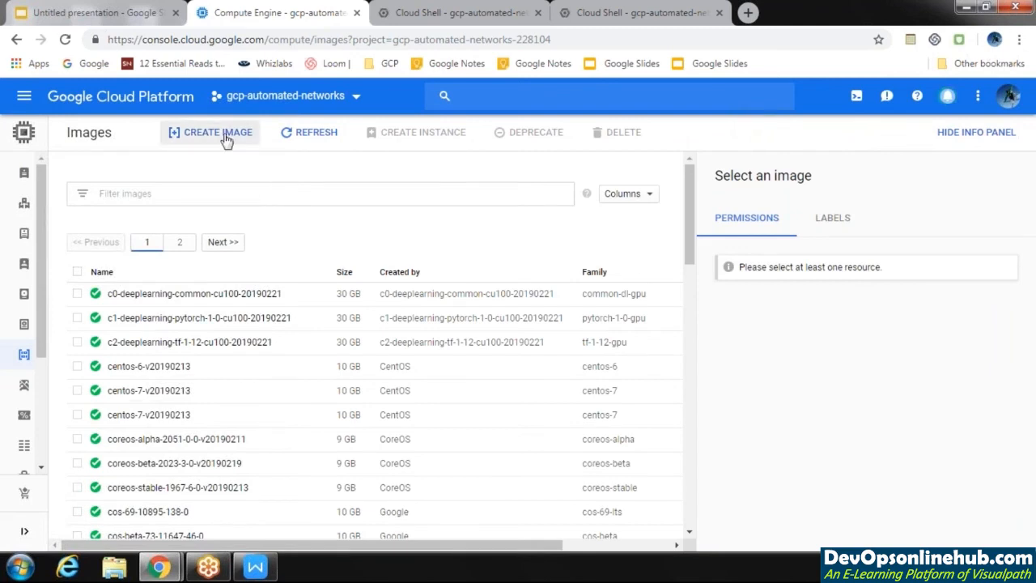
click(194, 139)
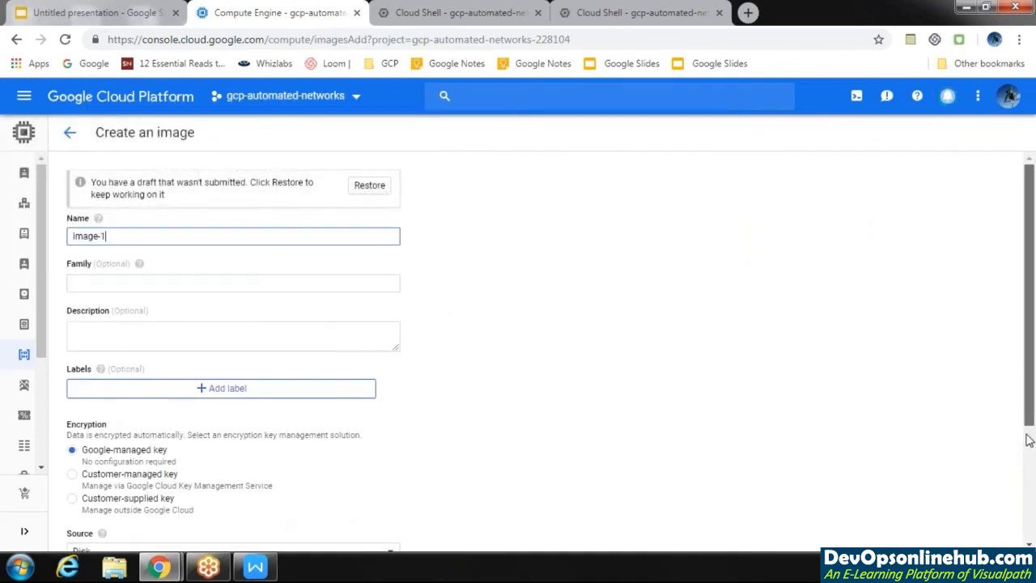
drag(1028, 420, 1029, 540)
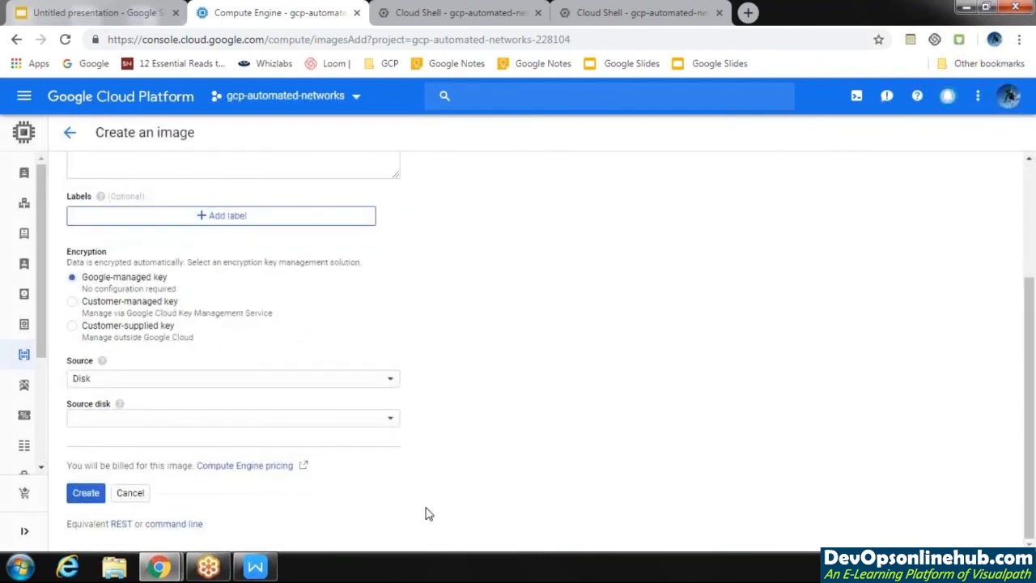
click(381, 421)
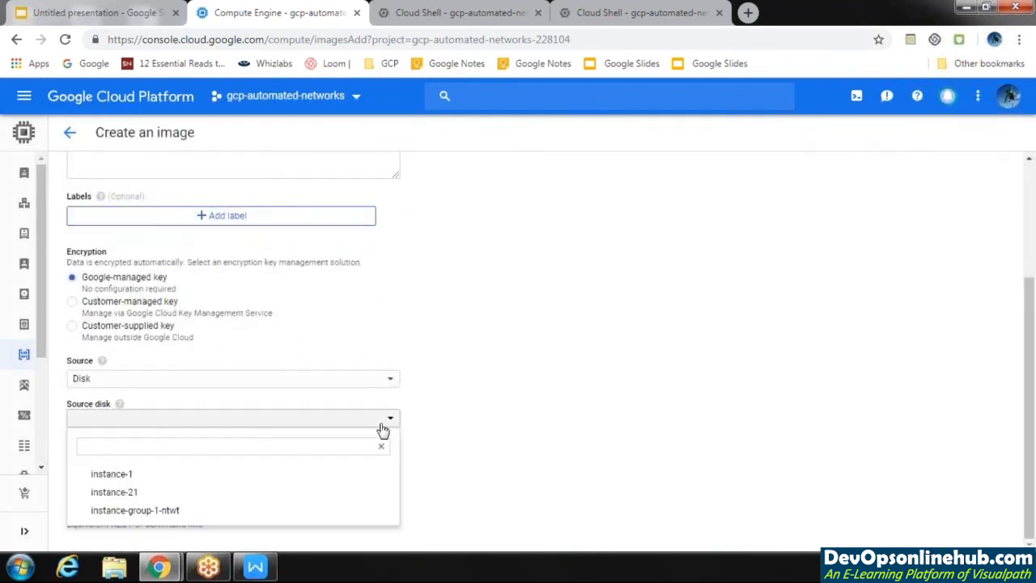
click(290, 478)
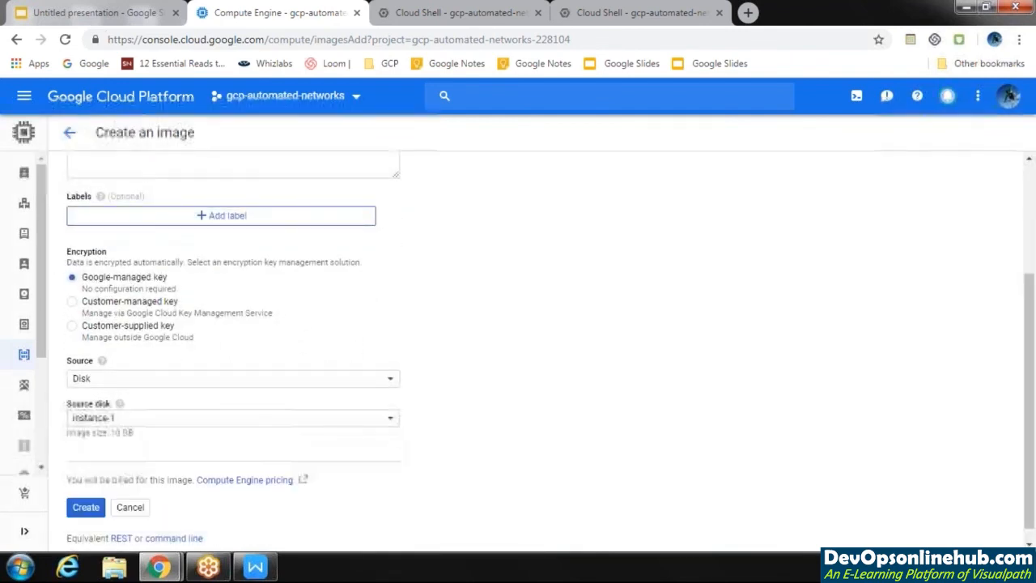
click(88, 508)
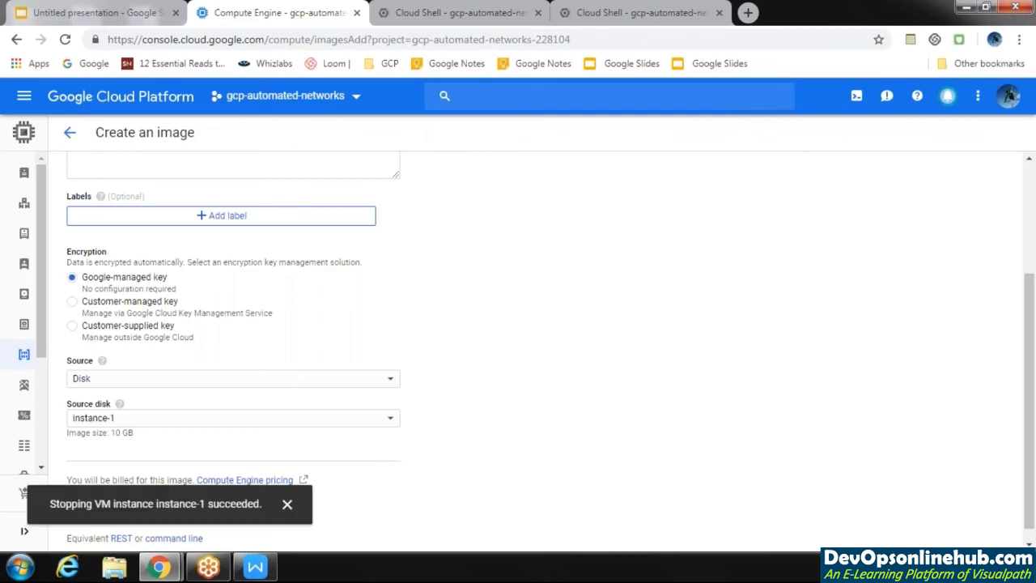
click(287, 505)
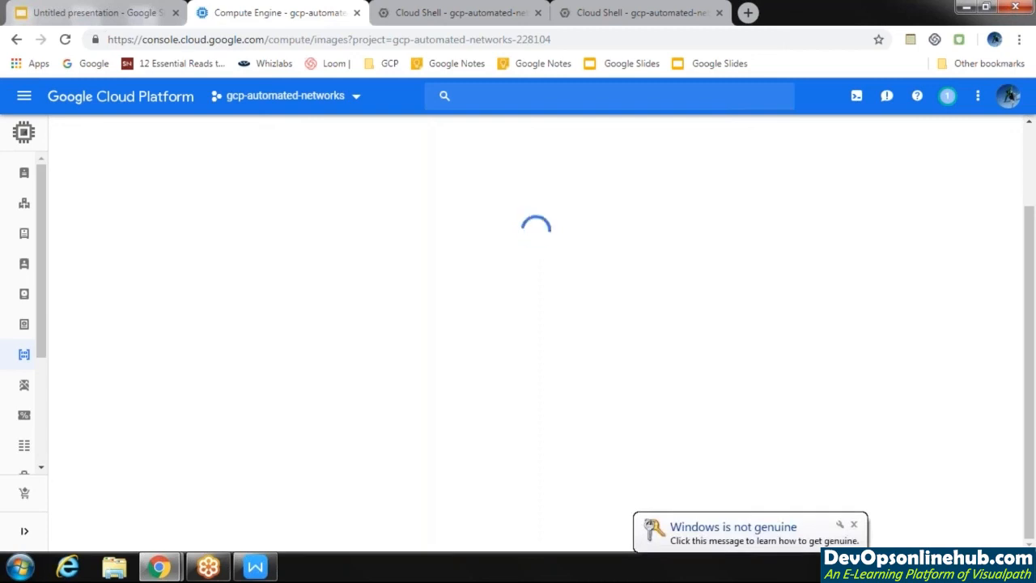
- Dismiss the Windows notification and look through the Images list for the new image-1
click(856, 524)
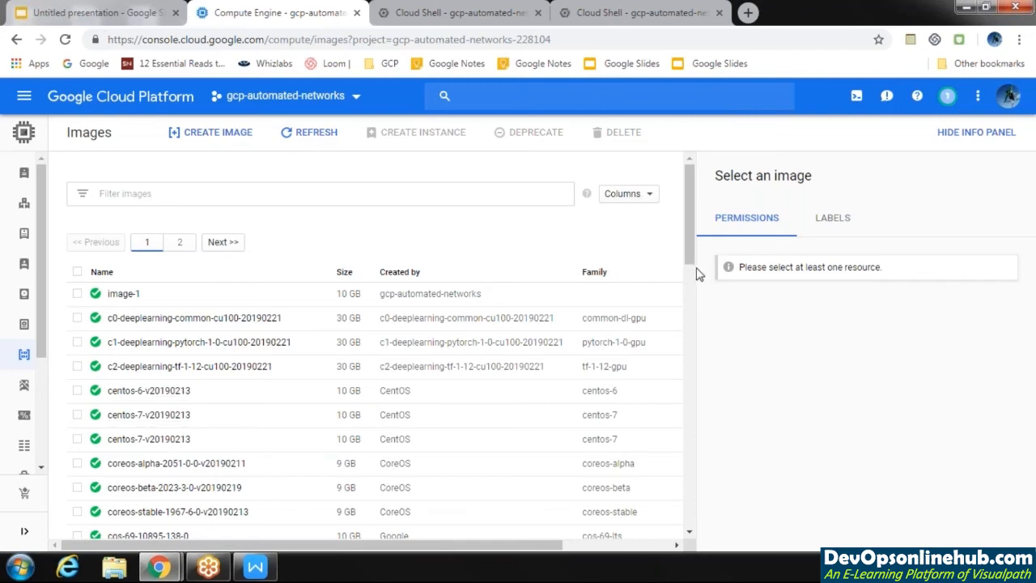
scroll(694, 267, down, 4)
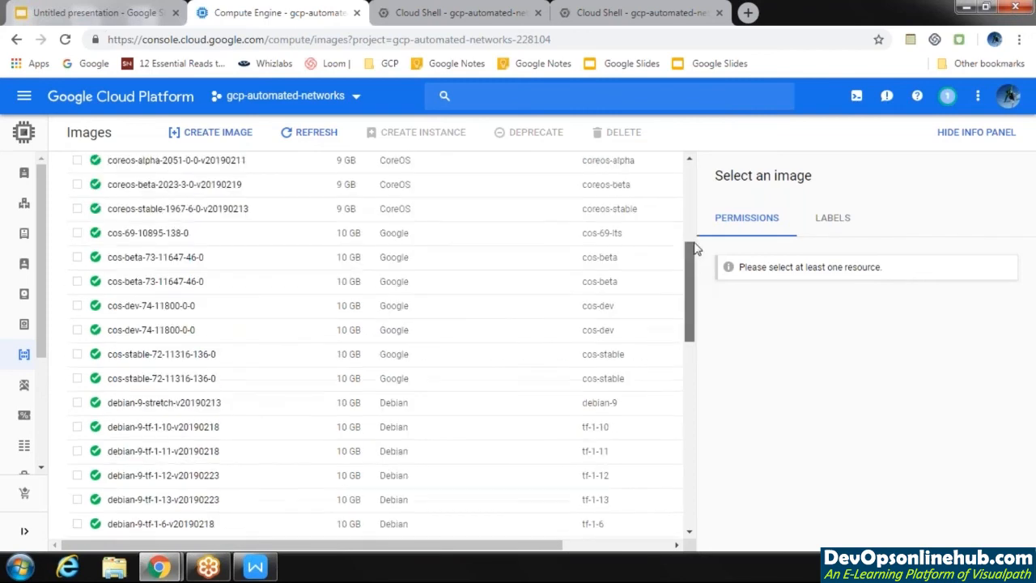
scroll(694, 250, up, 4)
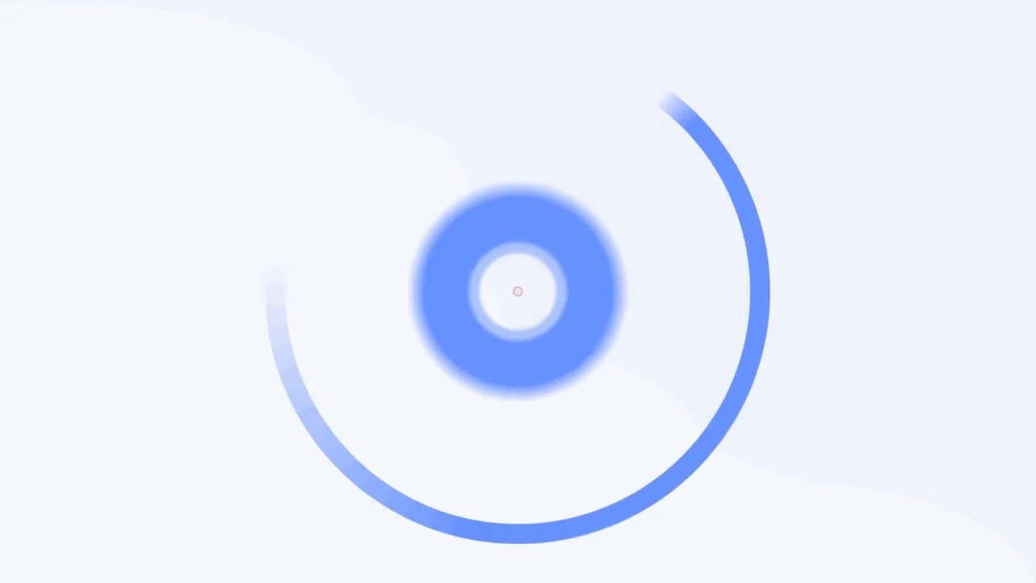